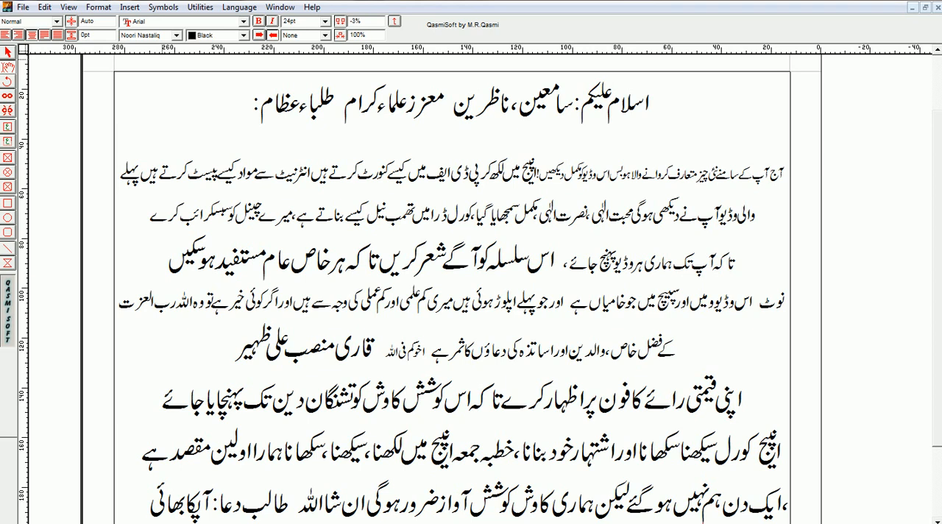
Step: Read through the Urdu introduction, highlighting its passages from the first paragraph down to the request for the viewers' feedback
{"action": "left_click_drag", "start_coordinate": [122, 179], "coordinate": [785, 178]}
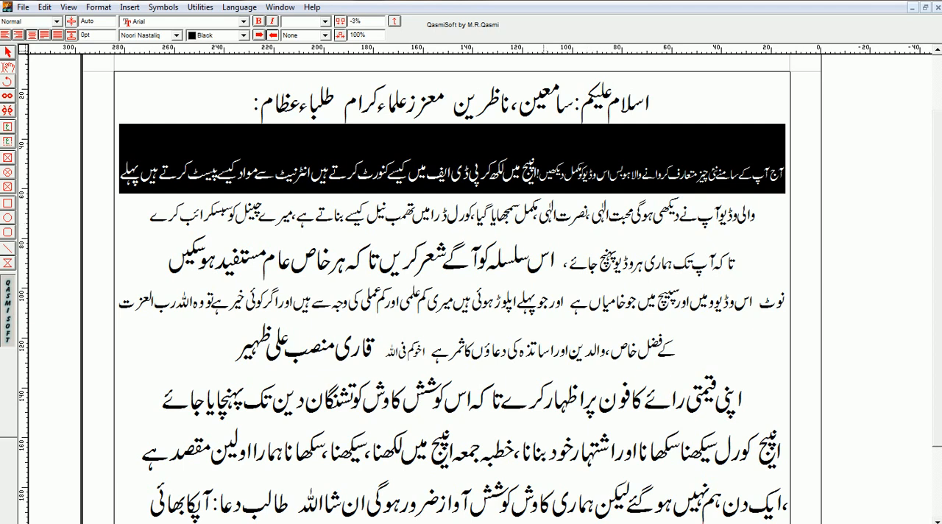
{"action": "left_click_drag", "start_coordinate": [532, 219], "coordinate": [642, 219]}
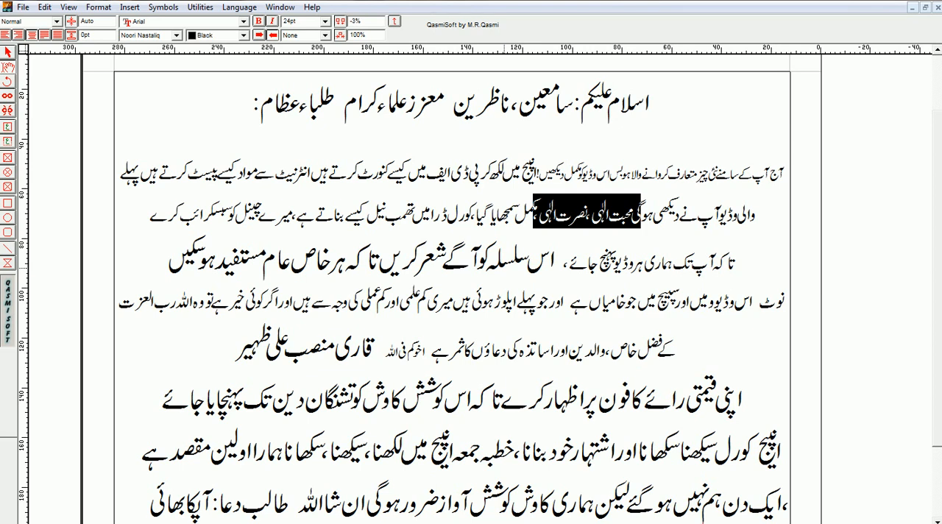
{"action": "left_click_drag", "start_coordinate": [168, 254], "coordinate": [550, 255]}
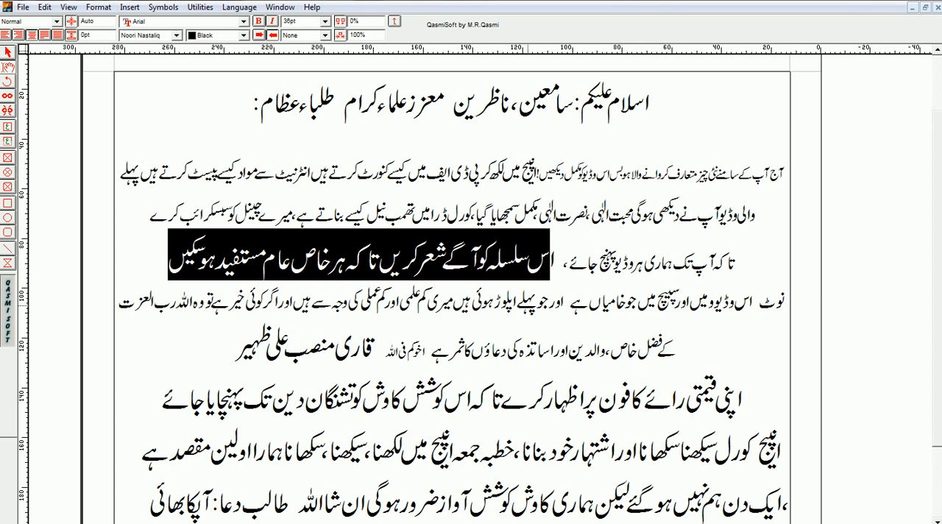
{"action": "left_click_drag", "start_coordinate": [515, 302], "coordinate": [713, 302]}
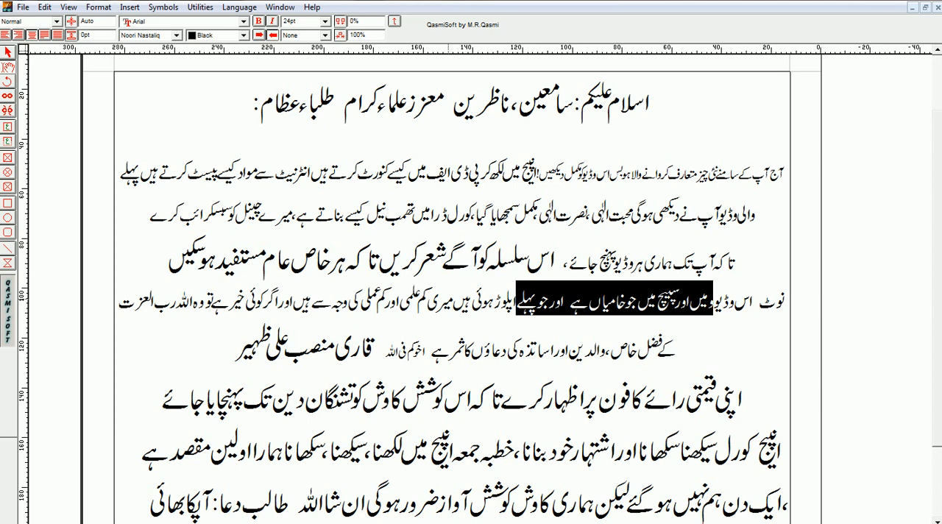
{"action": "left_click_drag", "start_coordinate": [311, 301], "coordinate": [437, 302]}
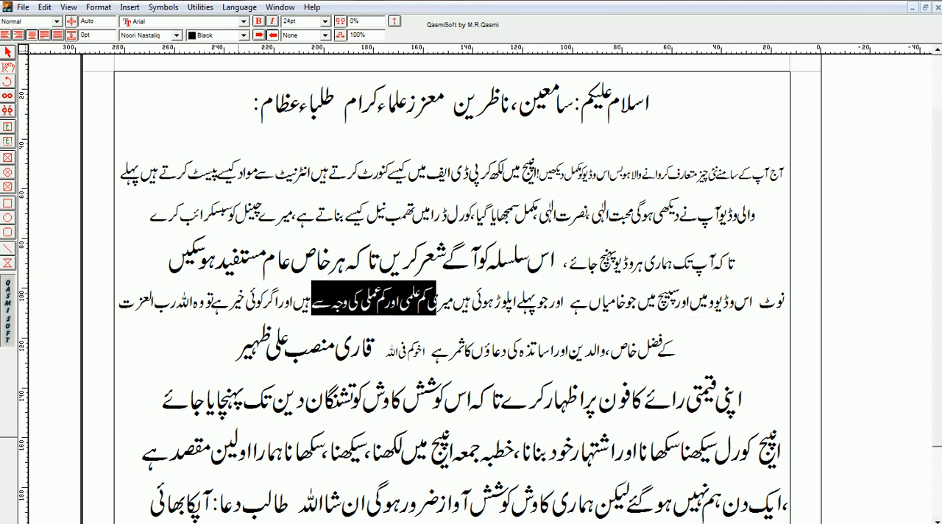
{"action": "left_click_drag", "start_coordinate": [193, 302], "coordinate": [292, 303]}
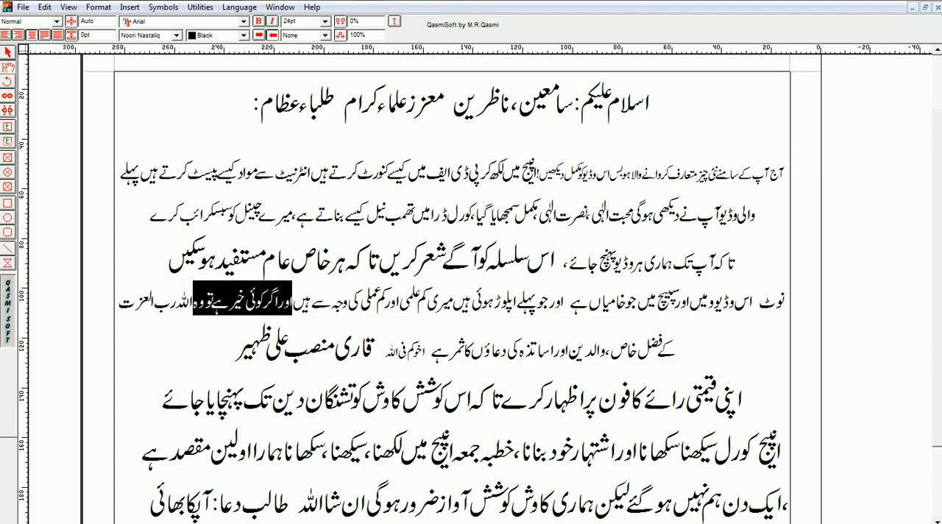
{"action": "left_click_drag", "start_coordinate": [585, 342], "coordinate": [676, 342]}
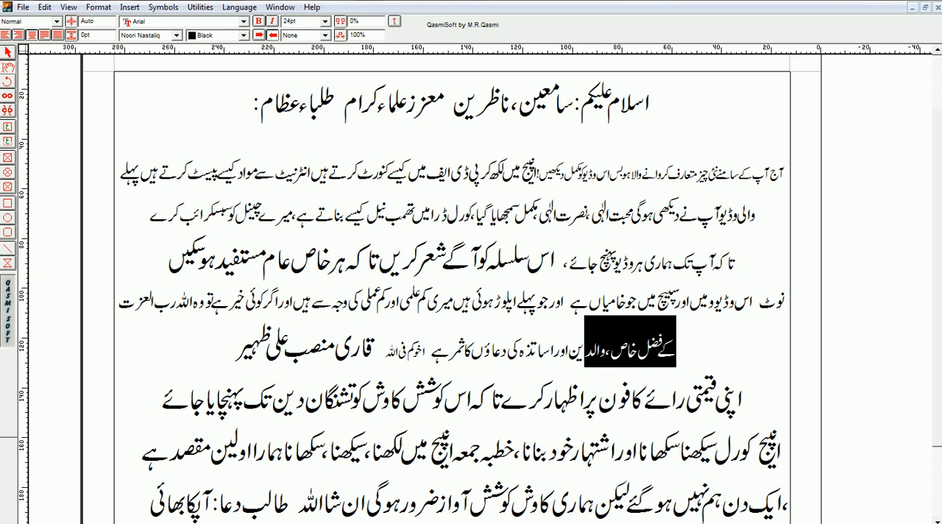
{"action": "left_click_drag", "start_coordinate": [432, 350], "coordinate": [628, 350]}
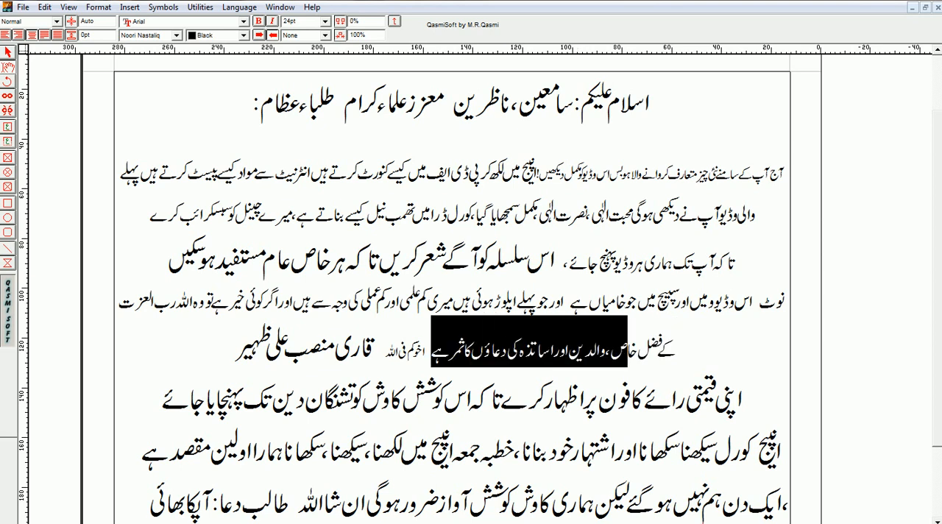
{"action": "left_click_drag", "start_coordinate": [228, 351], "coordinate": [397, 351]}
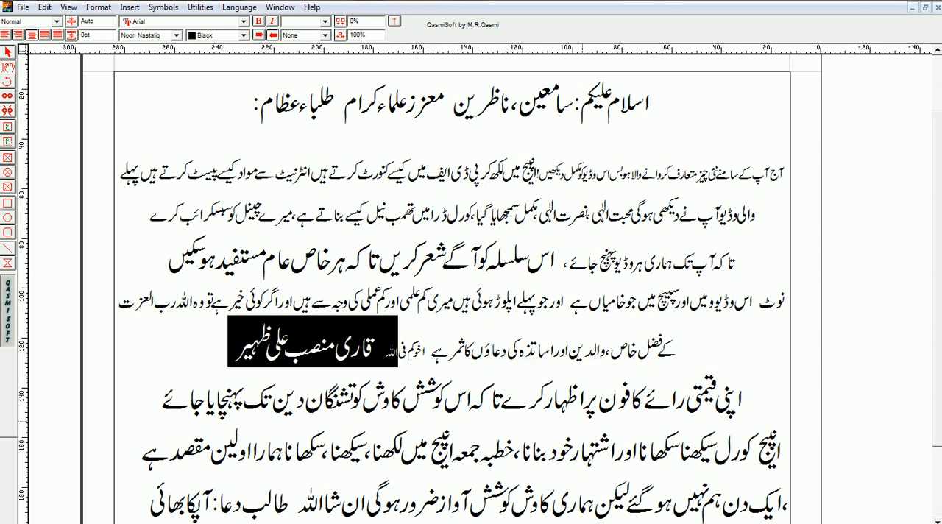
{"action": "left_click_drag", "start_coordinate": [578, 393], "coordinate": [742, 394]}
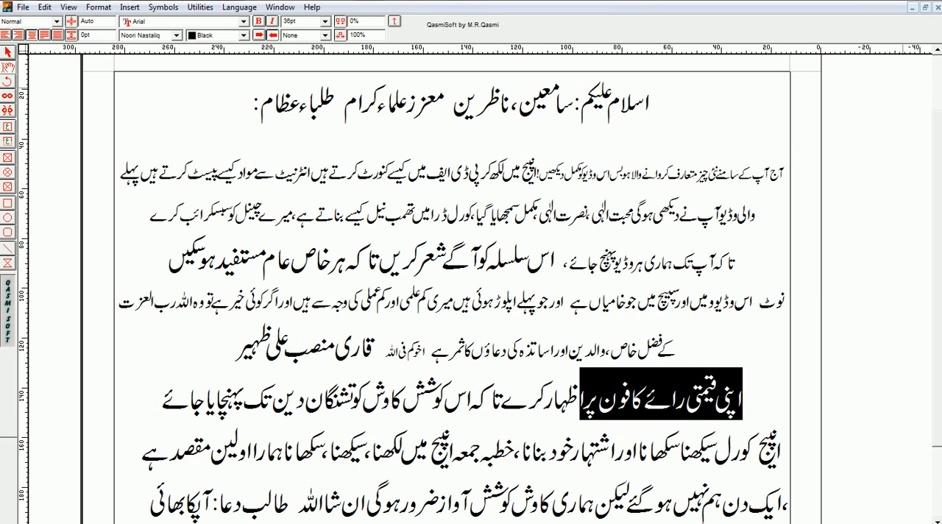
Step: Switch to the Firefox article on forum.mohaddis.com and highlight the passage from the first verse's translation down to the line introducing the Ash-Shu'ara verse
{"action": "left_click", "coordinate": [885, 1]}
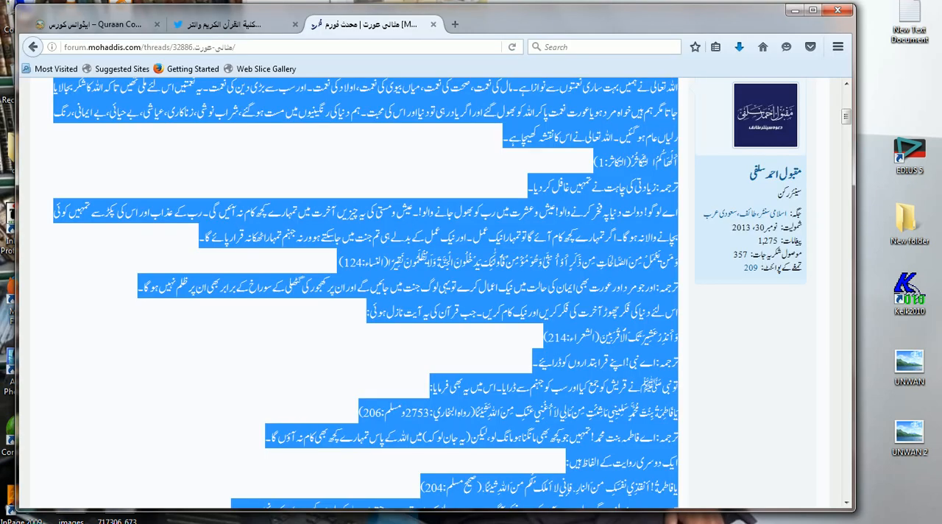
{"action": "left_click", "coordinate": [366, 293]}
{"action": "left_click_drag", "start_coordinate": [365, 312], "coordinate": [677, 187]}
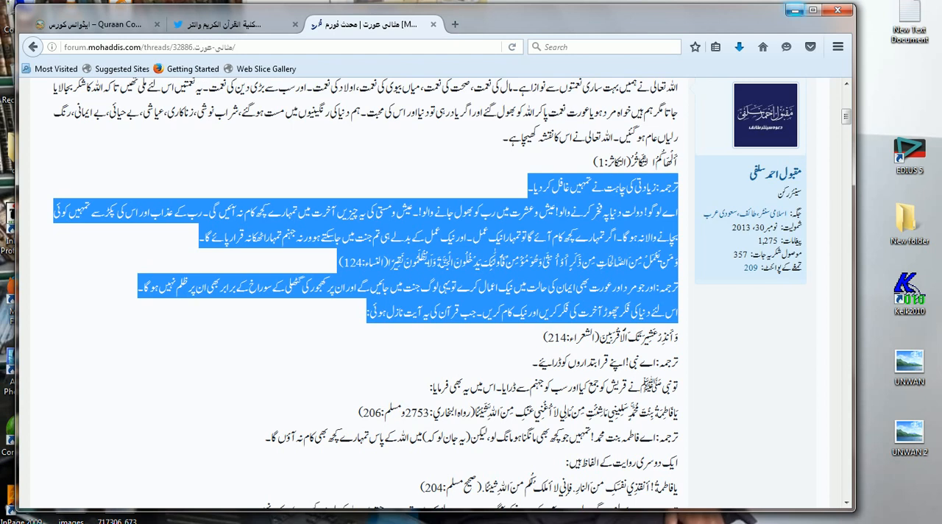
{"action": "left_click", "coordinate": [795, 11]}
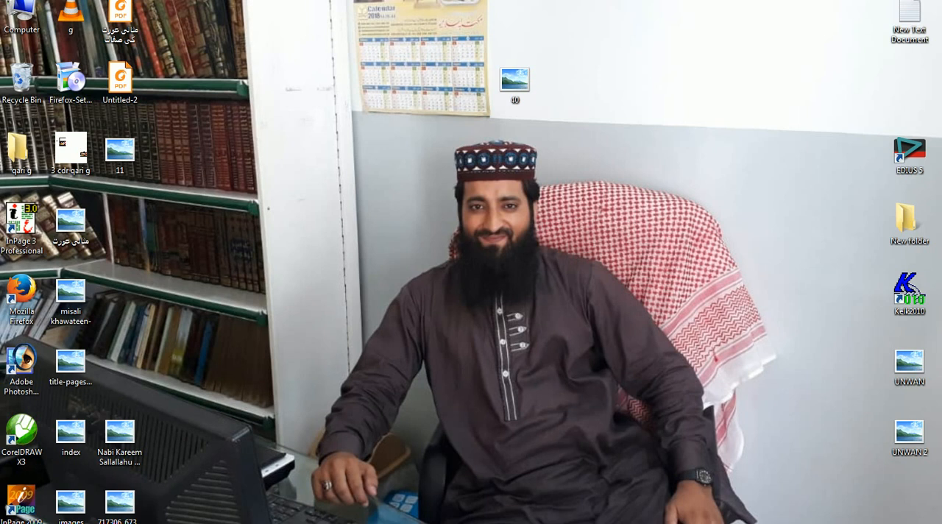
Step: Switch to InPage and close the short two-line document without saving it
{"action": "key", "text": "alt+Tab"}
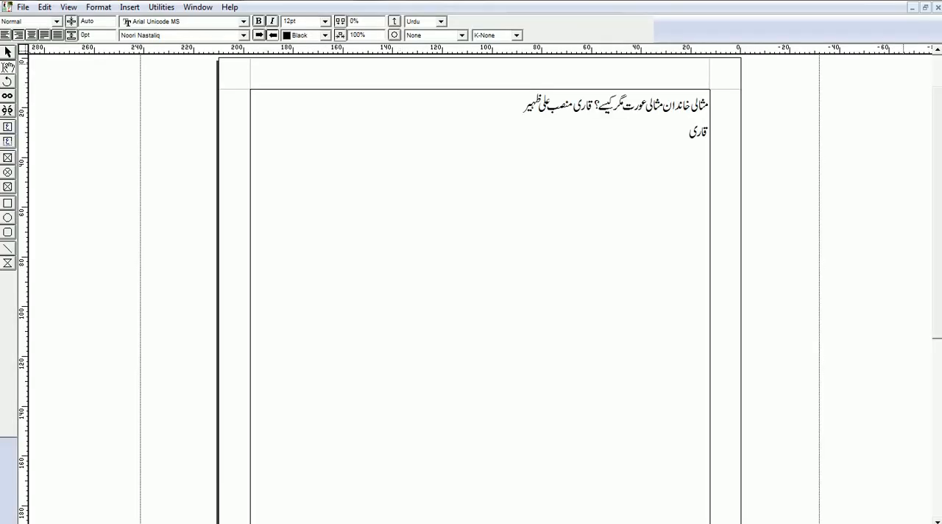
{"action": "key", "text": "alt+F4"}
{"action": "key", "text": "n"}
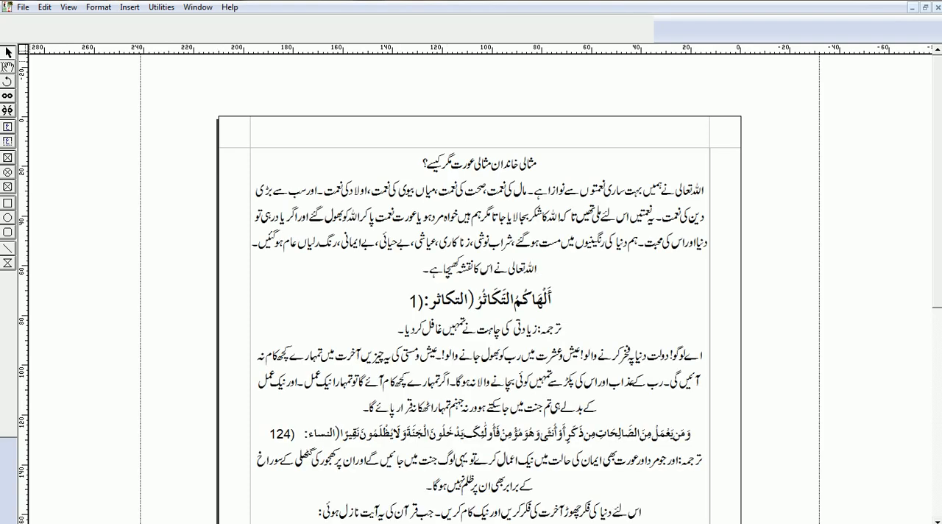
Step: Set the font size of the article's title line to 24pt
{"action": "left_click", "coordinate": [421, 160]}
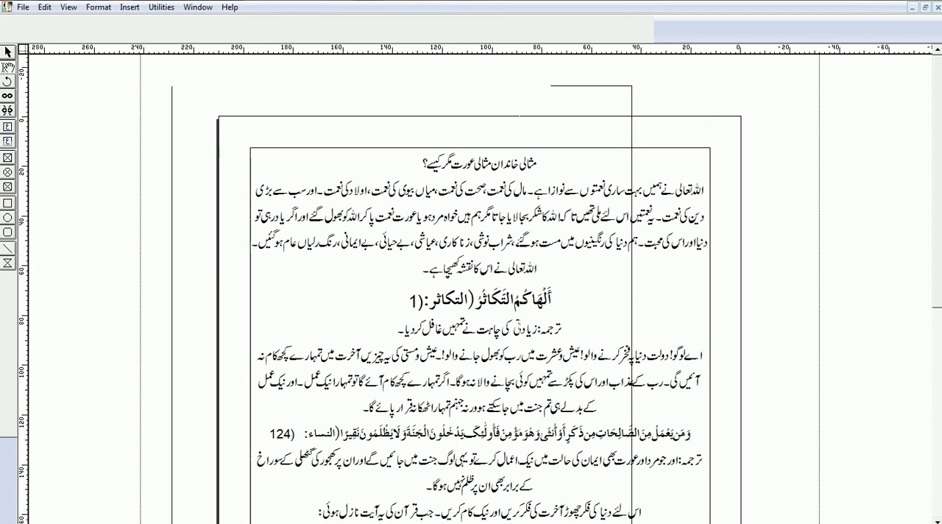
{"action": "left_click_drag", "start_coordinate": [421, 160], "coordinate": [538, 161]}
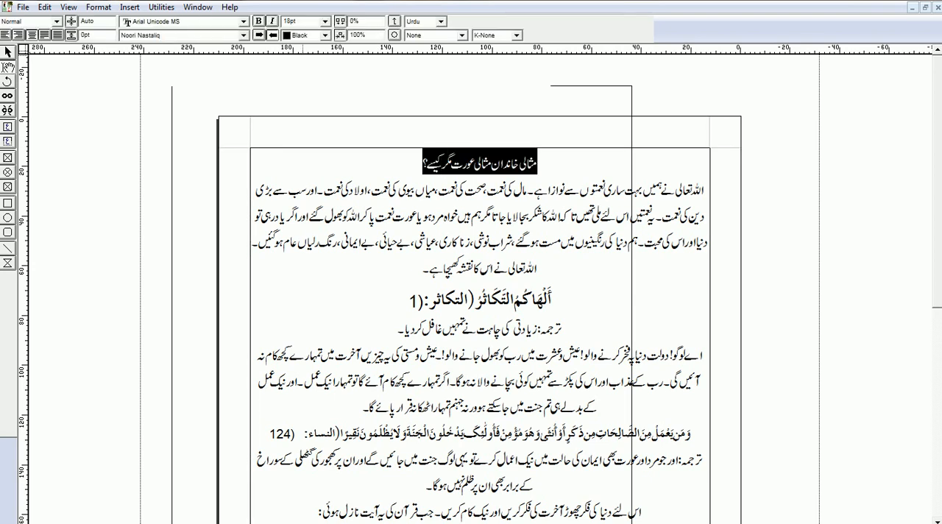
{"action": "left_click", "coordinate": [303, 72]}
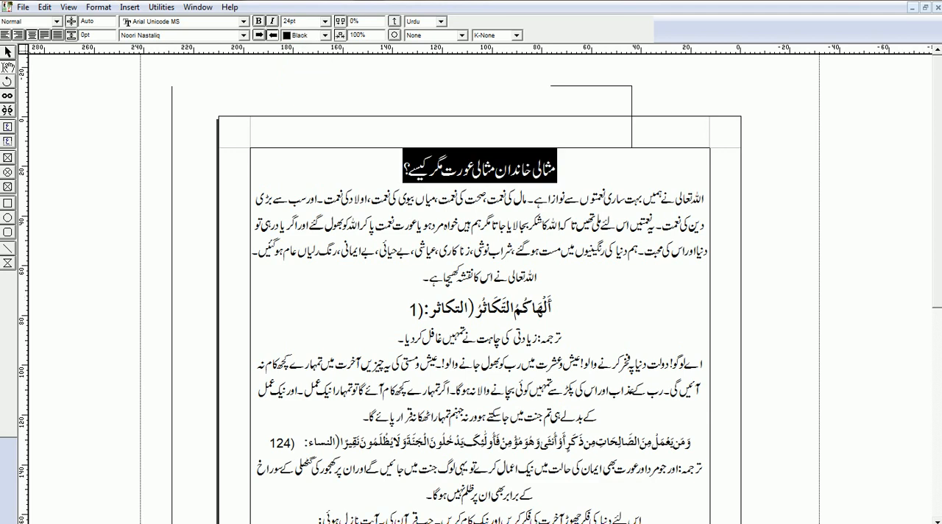
Step: Try Traditional Arabic and UL Amjad Outline on the first Arabic verse line, and set its font to UL Amjad Shaded
{"action": "left_click", "coordinate": [406, 314]}
{"action": "key", "text": "shift+Home"}
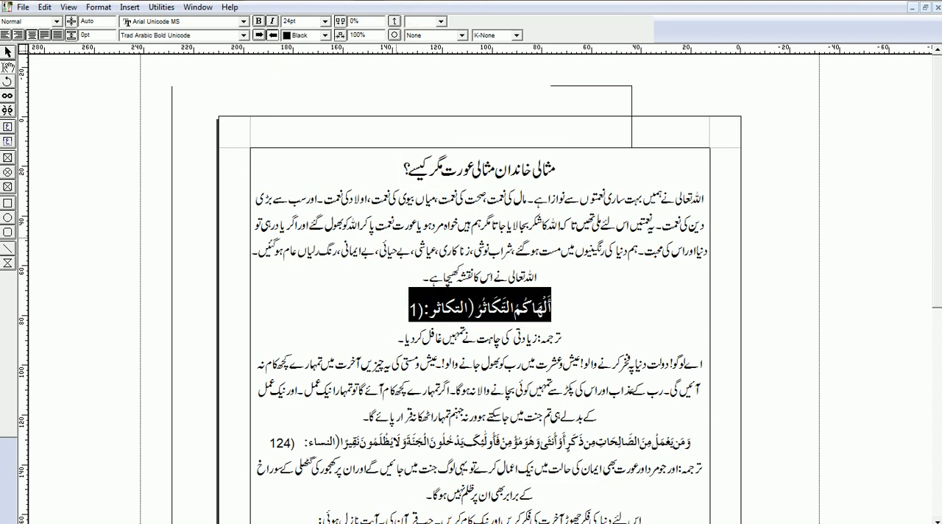
{"action": "left_click", "coordinate": [244, 34]}
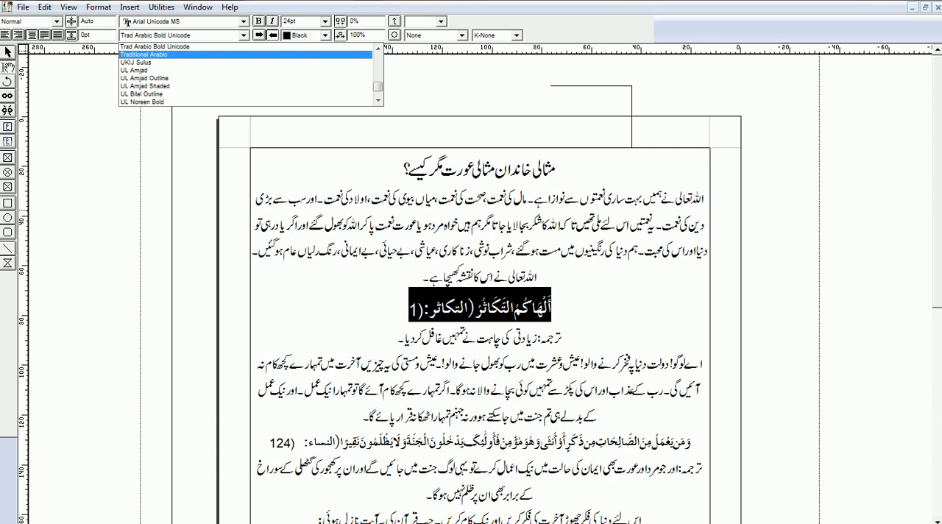
{"action": "left_click", "coordinate": [234, 54]}
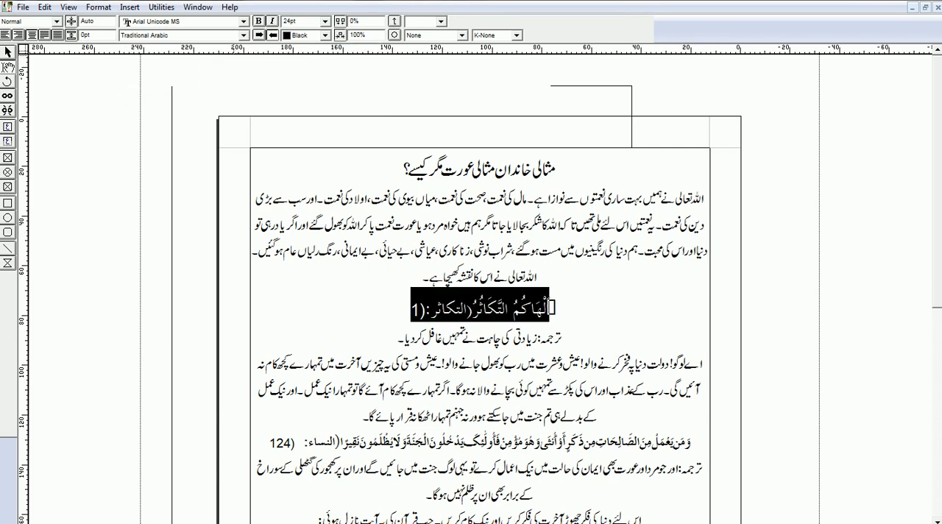
{"action": "left_click", "coordinate": [244, 34]}
{"action": "left_click", "coordinate": [144, 70]}
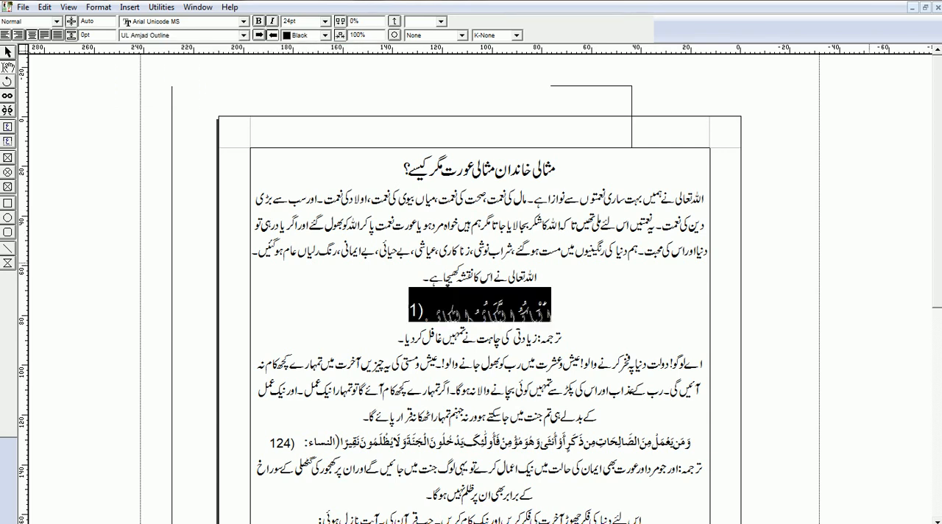
{"action": "left_click", "coordinate": [243, 35]}
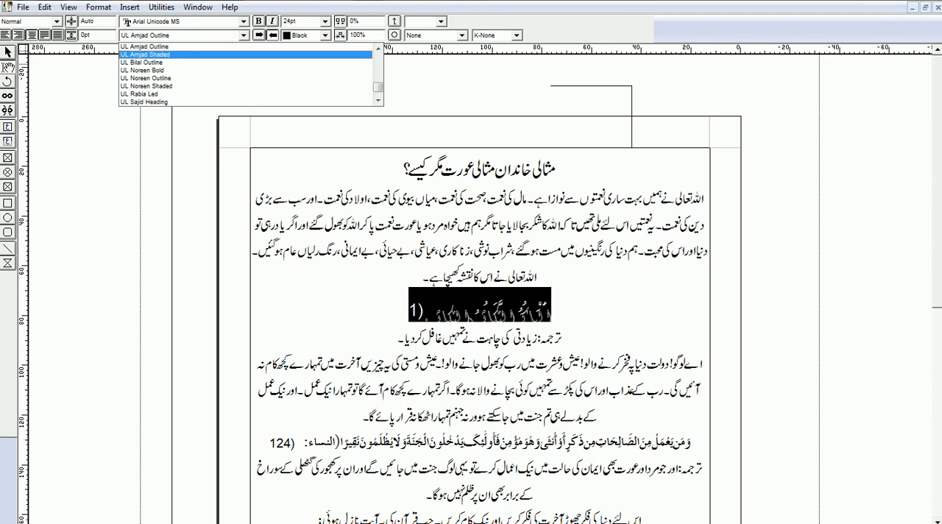
{"action": "left_click", "coordinate": [147, 54]}
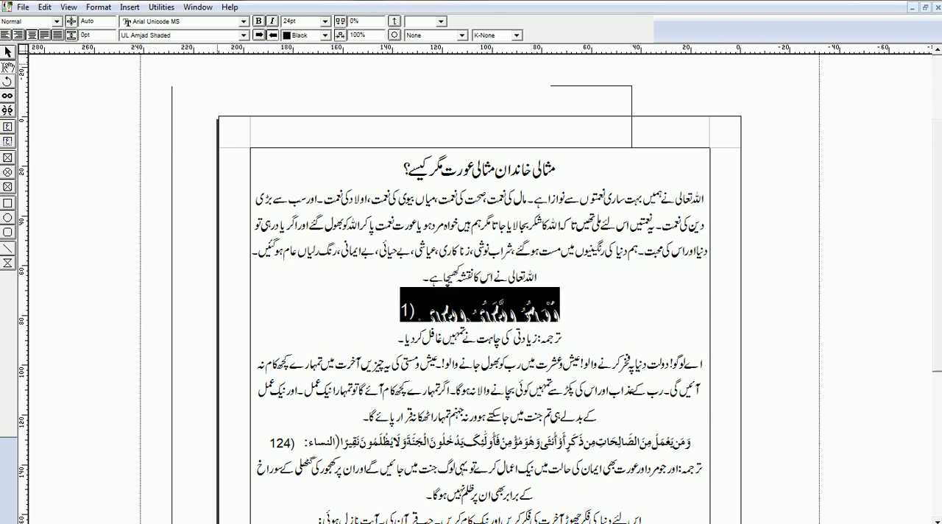
Step: Open the PDF export settings for the article document
{"action": "scroll", "coordinate": [478, 295], "scroll_direction": "down", "scroll_amount": 3}
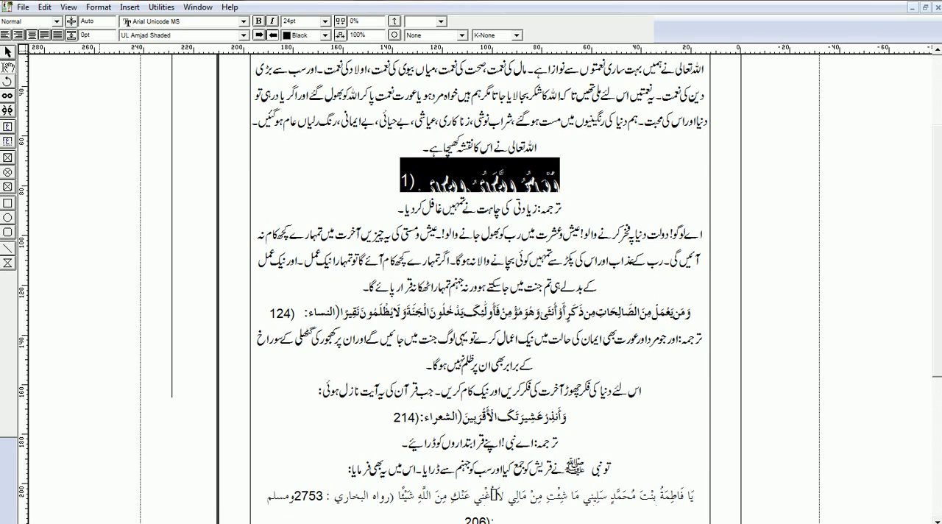
{"action": "key", "text": "Page_Down"}
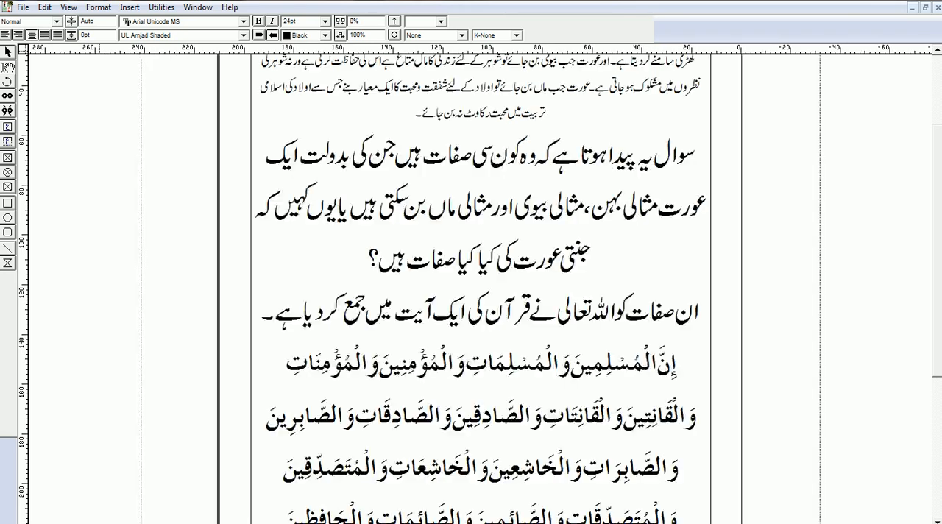
{"action": "key", "text": "Page_Down"}
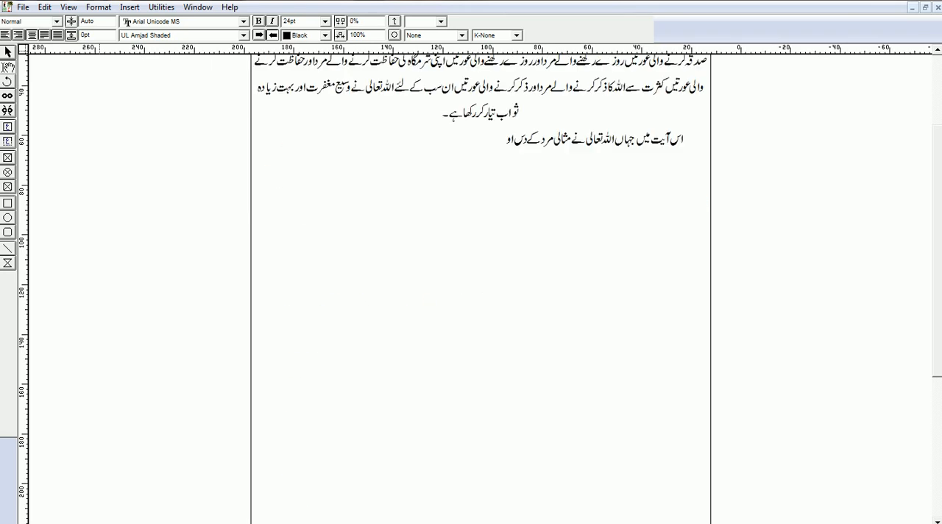
{"action": "left_click", "coordinate": [22, 7]}
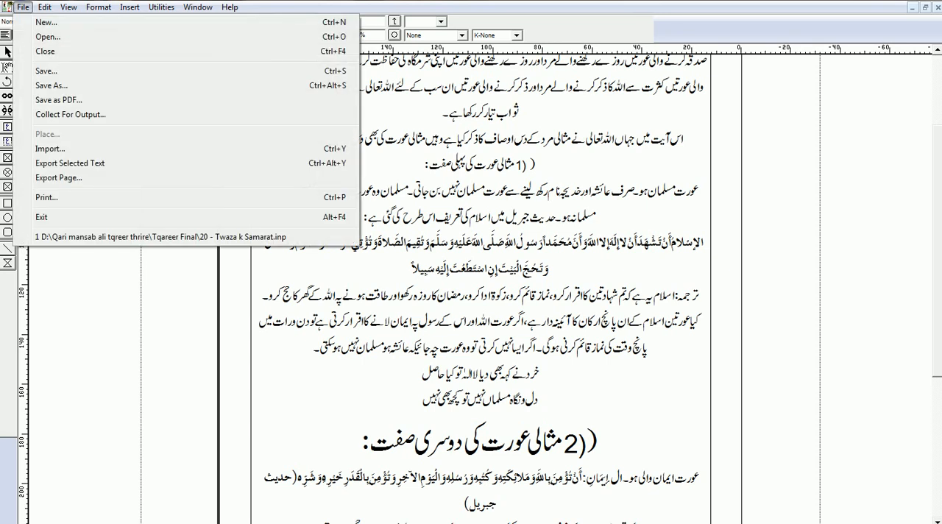
{"action": "left_click", "coordinate": [59, 100]}
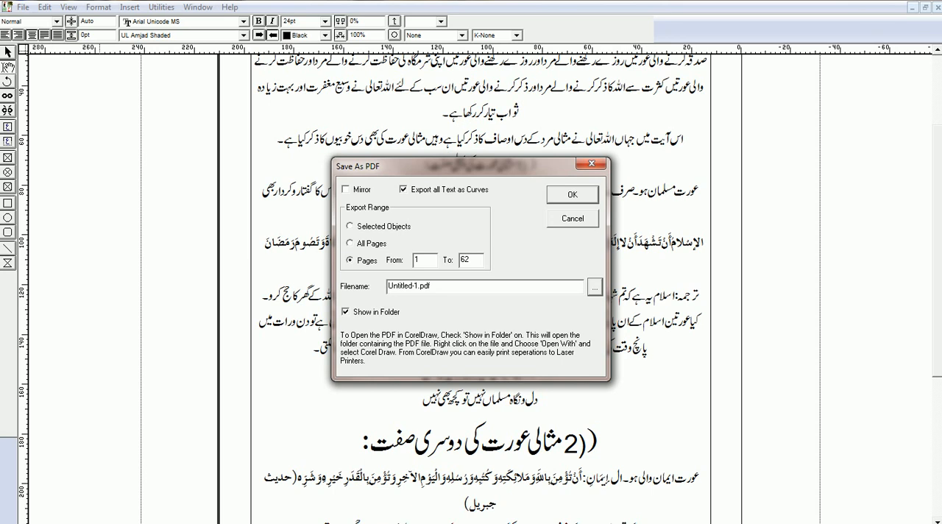
Step: Try an Urdu file name for the PDF with the Urdu input language, and export pages 1 to 62 as Untitled-1.pdf
{"action": "double_click", "coordinate": [409, 286]}
{"action": "key", "text": "BackSpace"}
{"action": "left_click", "coordinate": [802, 523]}
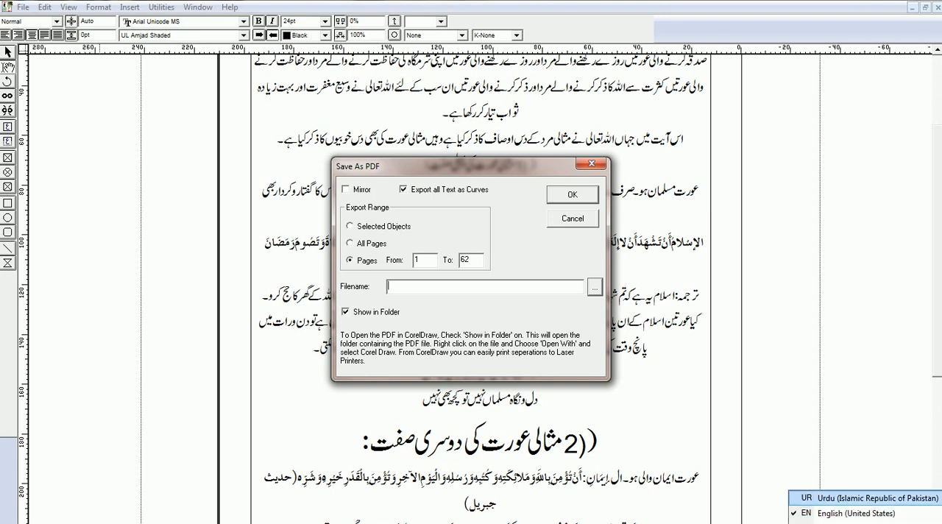
{"action": "left_click", "coordinate": [869, 498]}
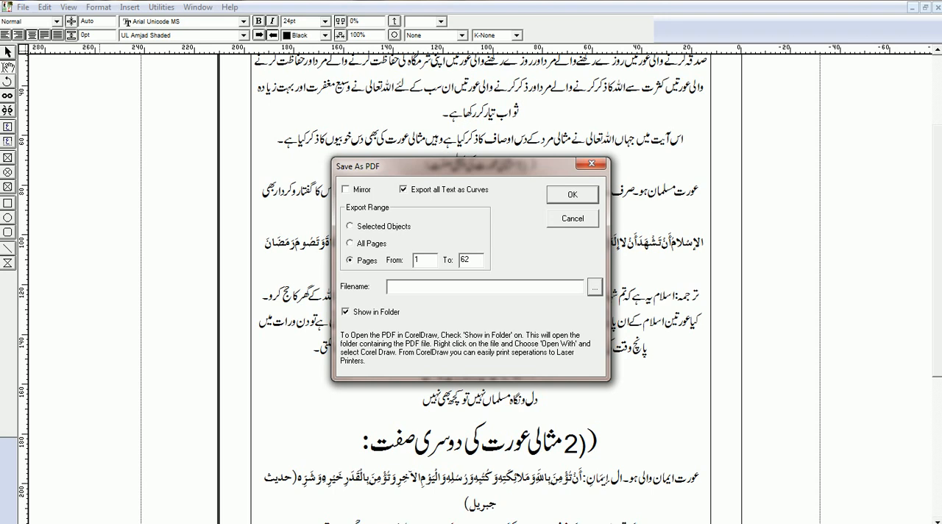
{"action": "type", "text": "مثالی"}
{"action": "key", "text": "Return"}
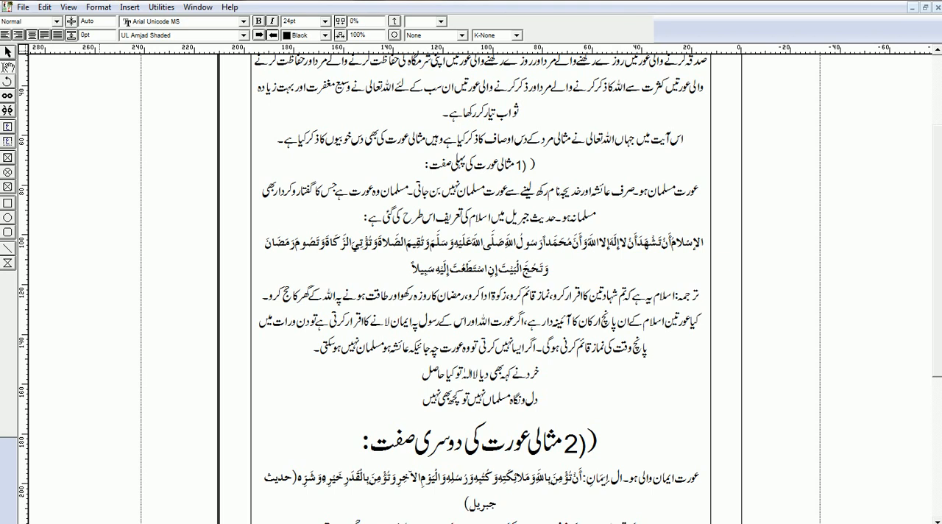
Step: Show the desktop and refresh it to check for the exported PDF, and return to the InPage document
{"action": "key", "text": "super+d"}
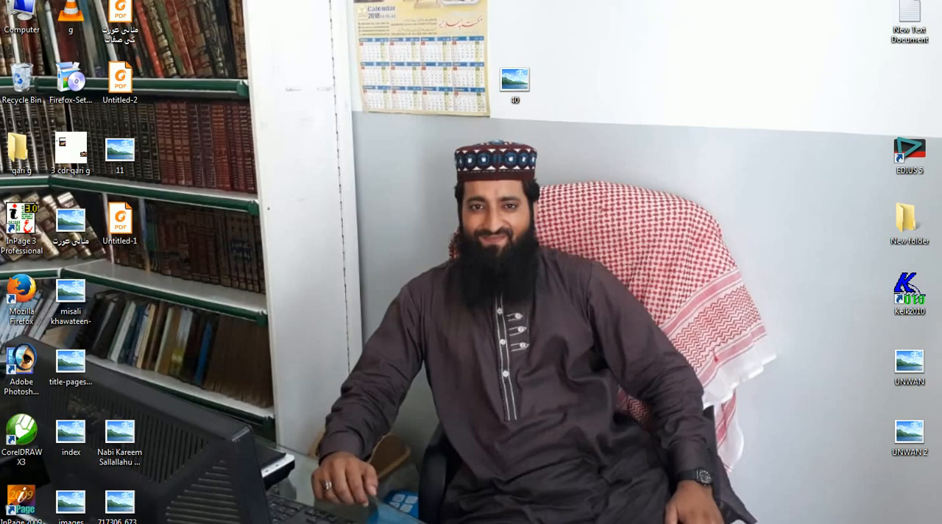
{"action": "right_click", "coordinate": [534, 231]}
{"action": "left_click", "coordinate": [569, 269]}
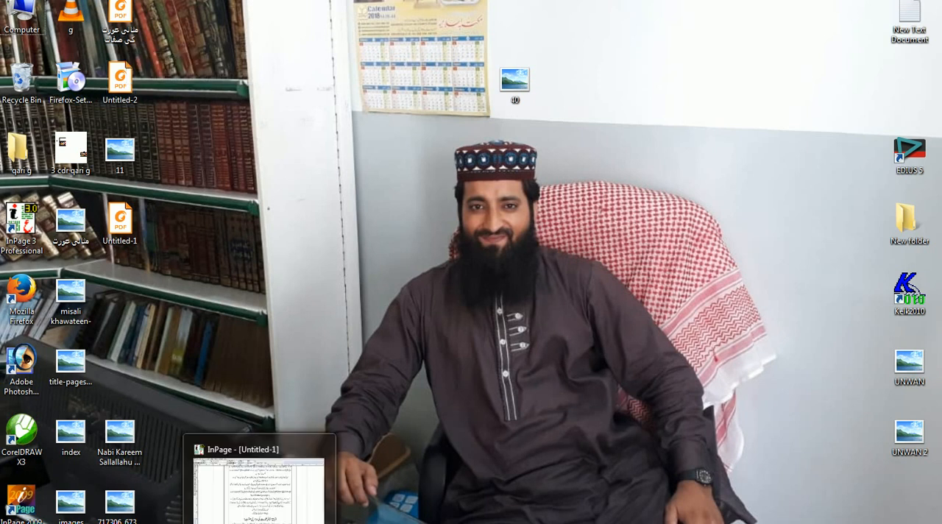
{"action": "left_click", "coordinate": [286, 522]}
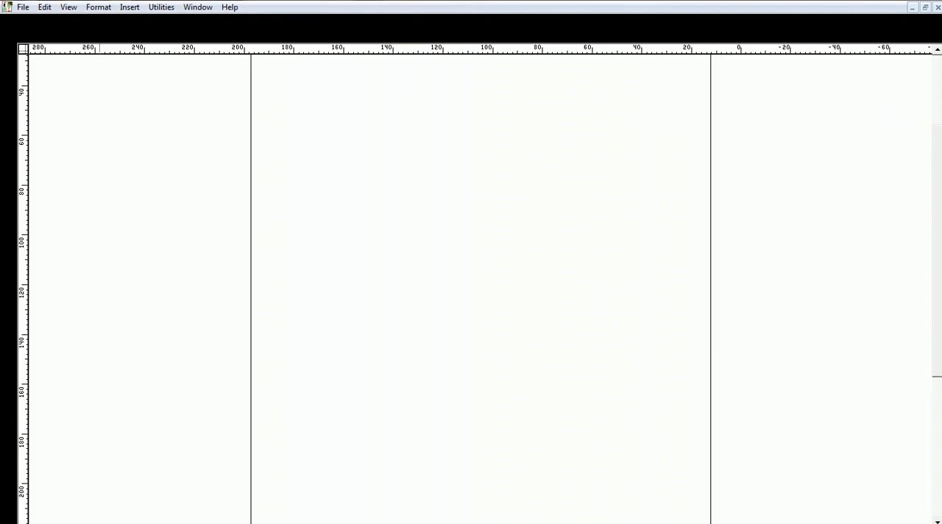
Step: Check the desktop folder for the exported Untitled-1 PDF and switch to the banner design in CorelDRAW
{"action": "left_click", "coordinate": [23, 6]}
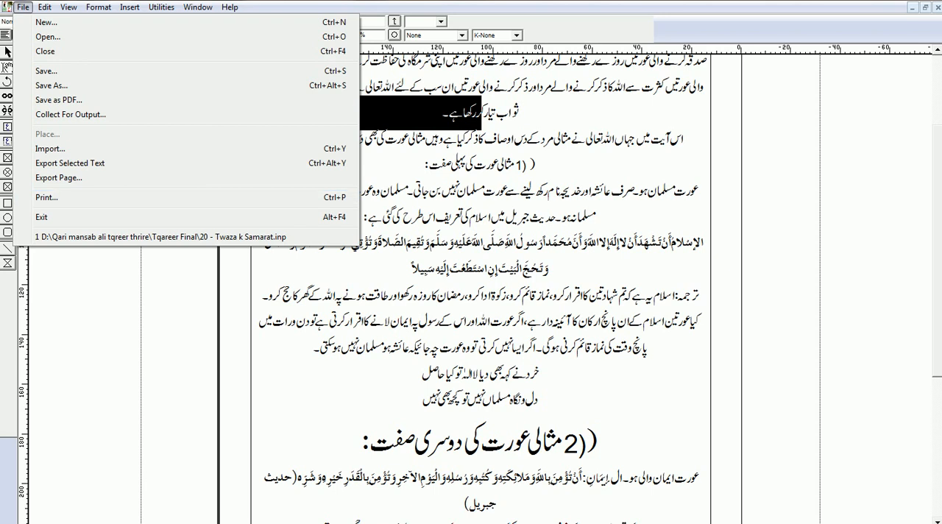
{"action": "key", "text": "Escape"}
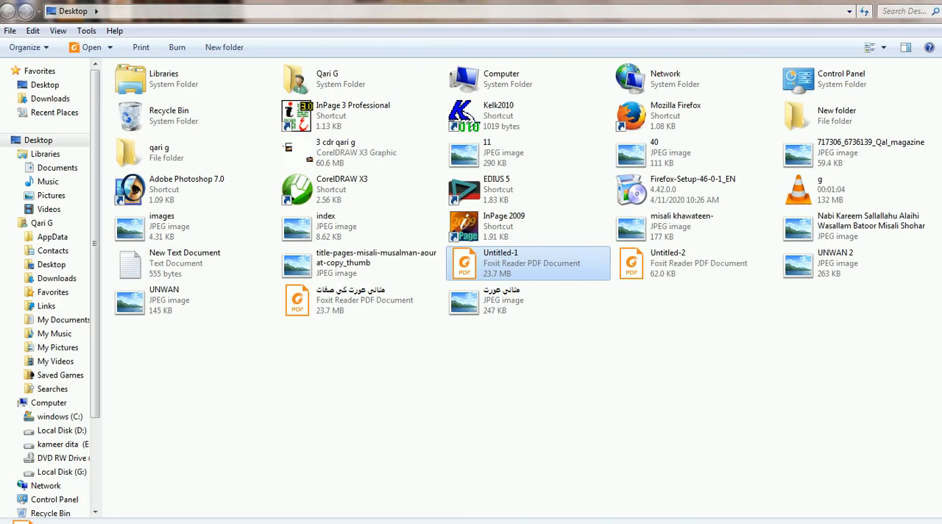
{"action": "key", "text": "super+d"}
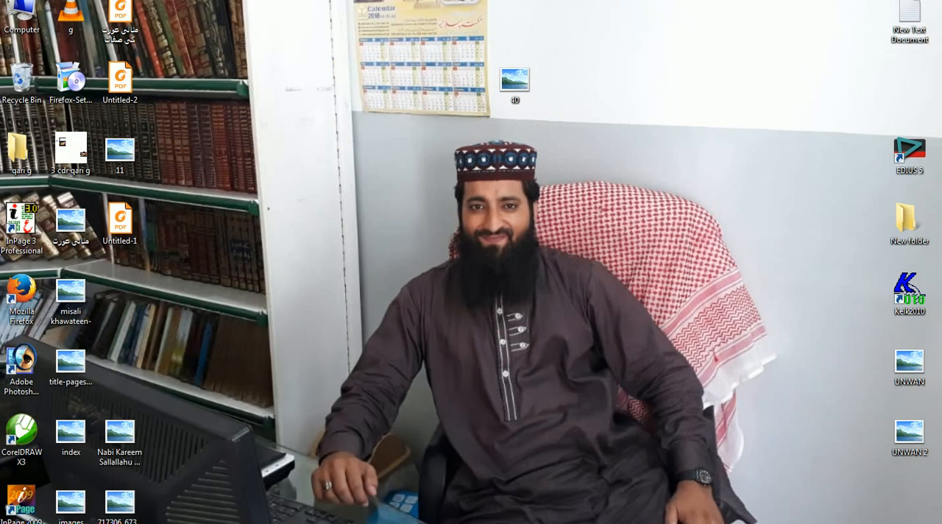
{"action": "key", "text": "alt+Tab"}
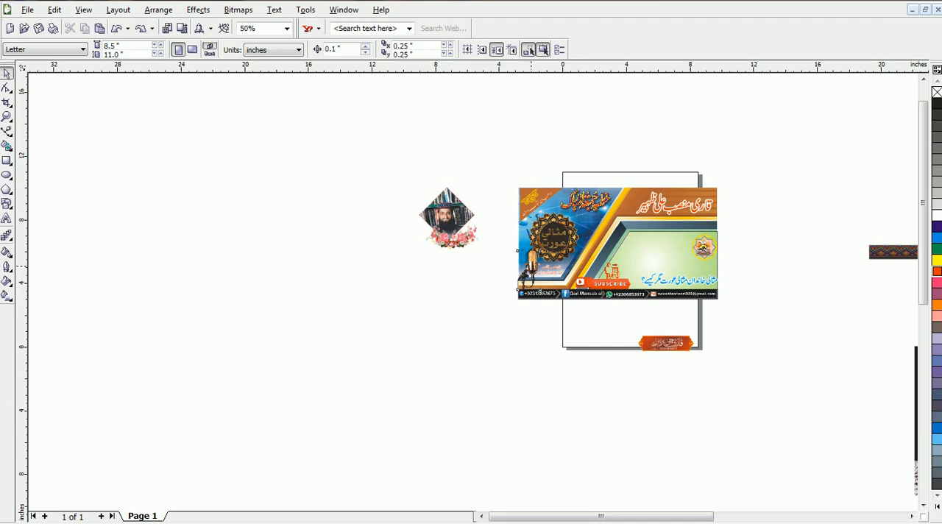
Step: Try moving the microphone picture off the banner onto the empty area beside it, and put it back
{"action": "left_click", "coordinate": [542, 292]}
{"action": "left_click_drag", "start_coordinate": [528, 274], "coordinate": [490, 275]}
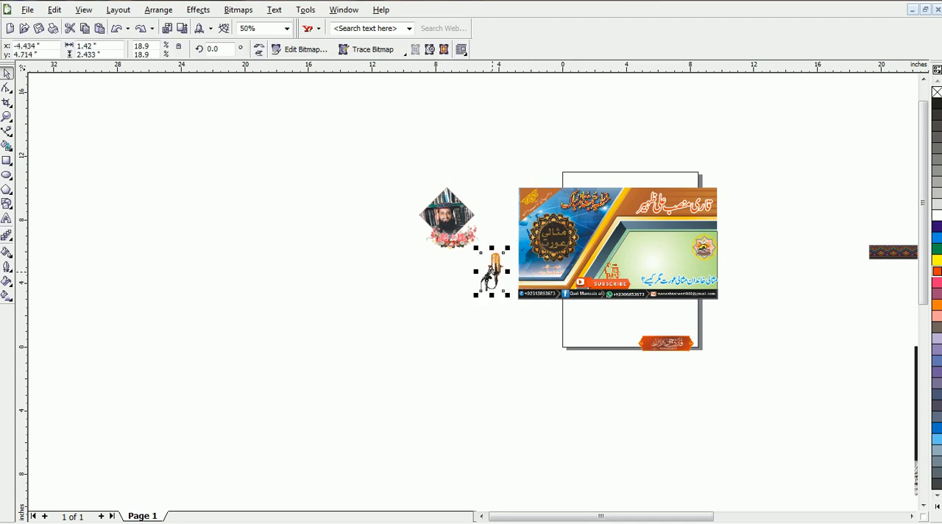
{"action": "left_click_drag", "start_coordinate": [489, 273], "coordinate": [526, 275]}
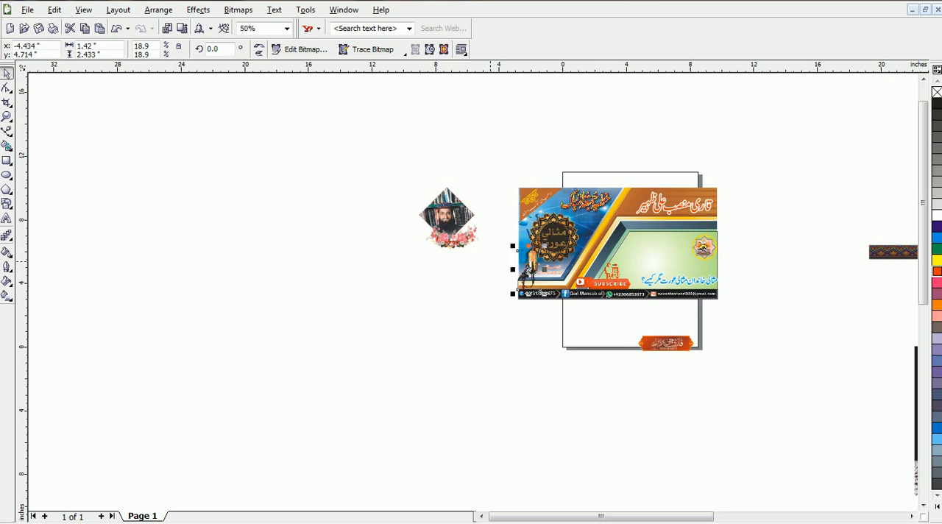
{"action": "scroll", "coordinate": [568, 239], "scroll_direction": "up", "scroll_amount": 1}
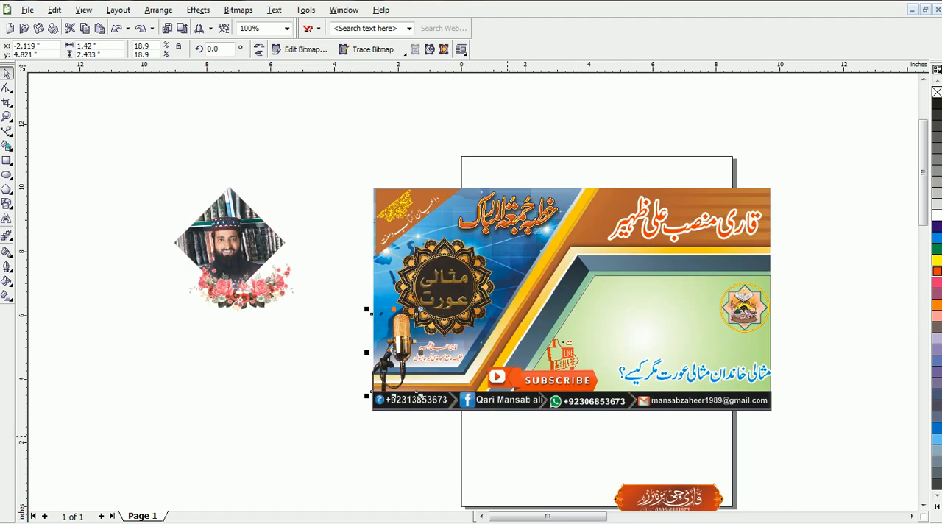
{"action": "left_click", "coordinate": [832, 138]}
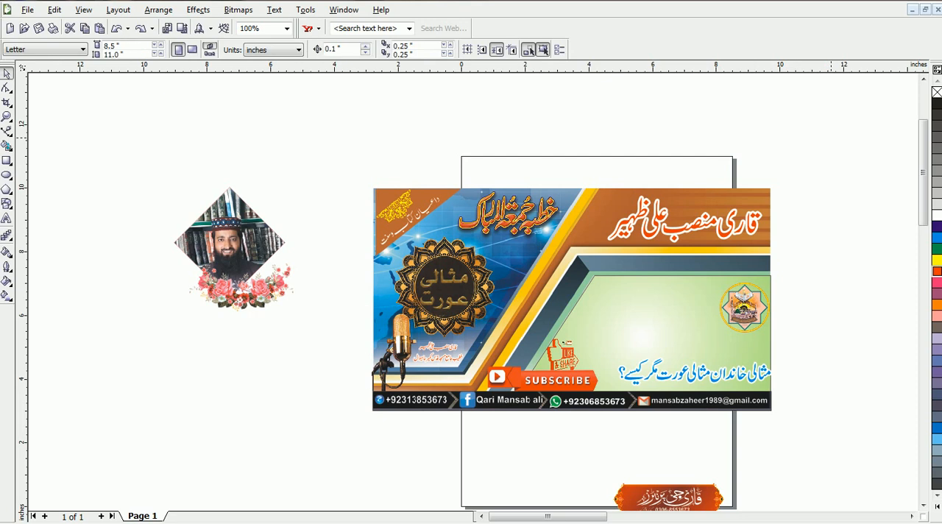
{"action": "left_click_drag", "start_coordinate": [772, 139], "coordinate": [353, 418]}
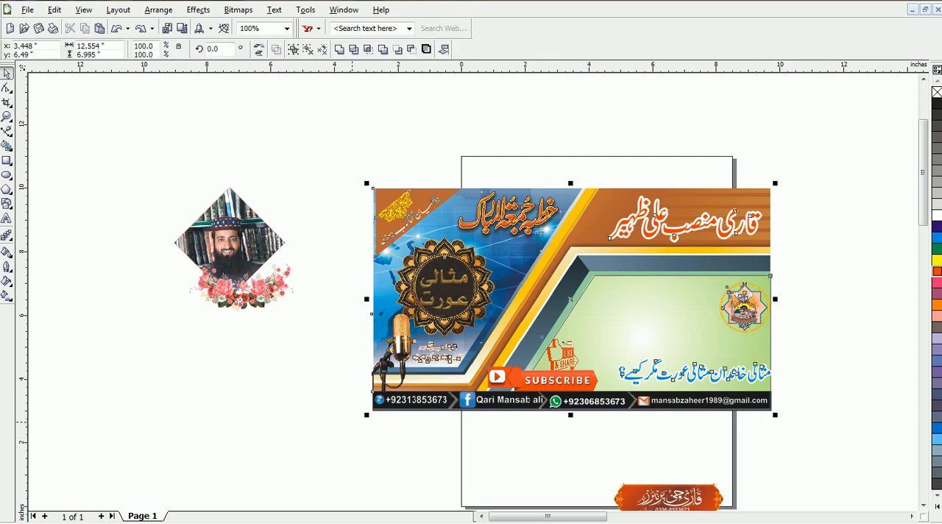
{"action": "left_click", "coordinate": [351, 421]}
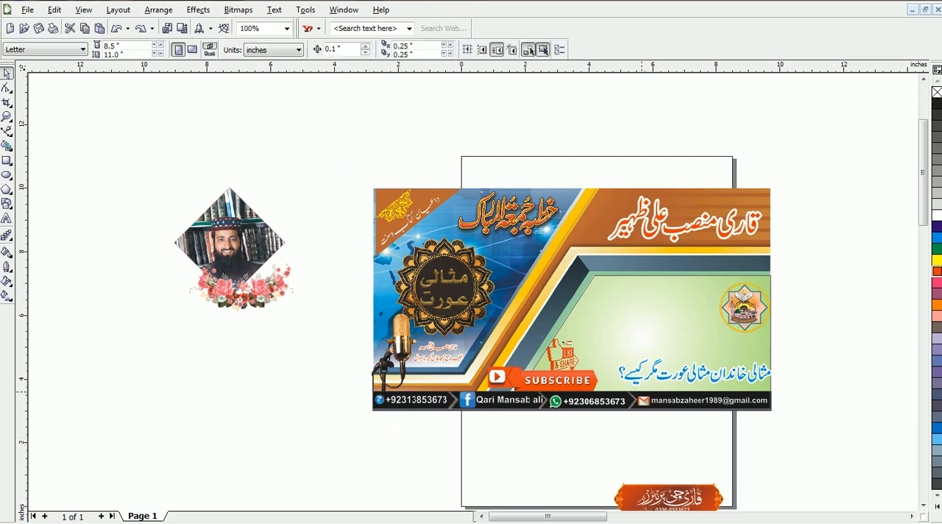
{"action": "left_click", "coordinate": [654, 380]}
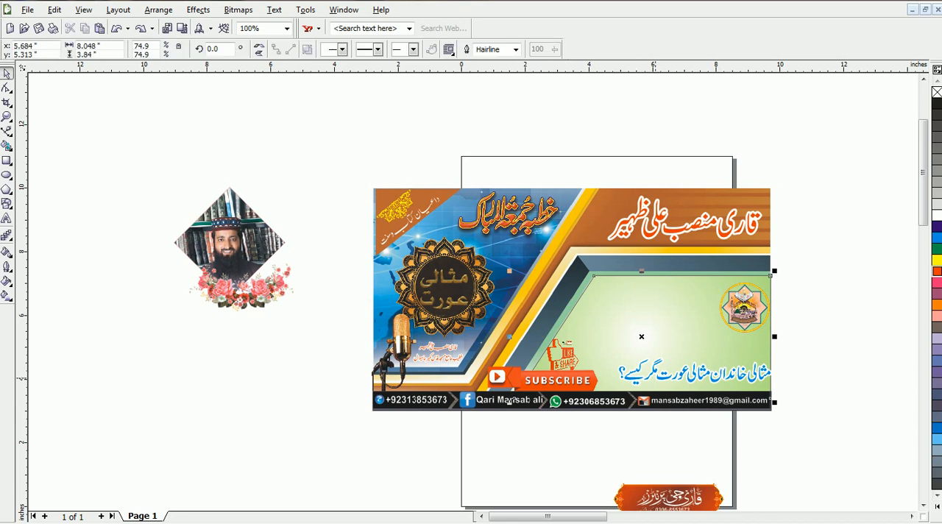
{"action": "key", "text": "Escape"}
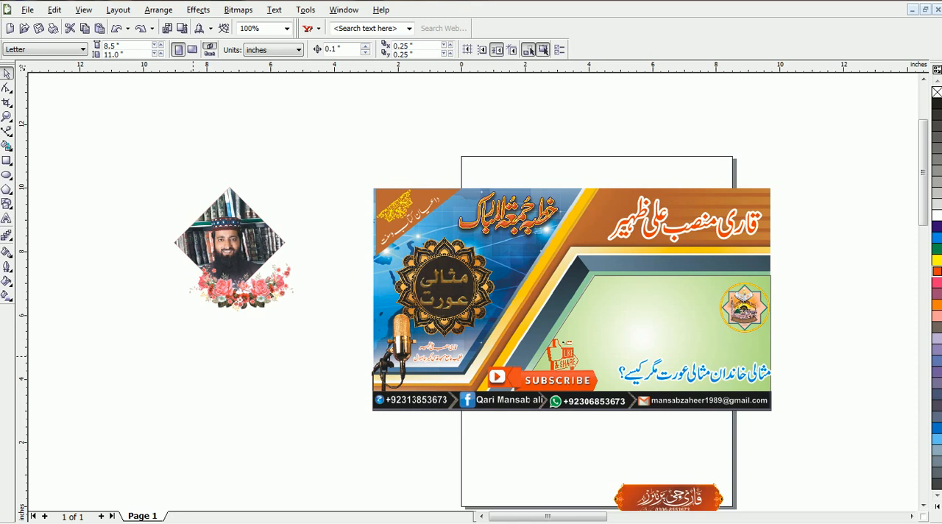
Step: Centre the flower picture horizontally under the diamond-shaped portrait beside the banner
{"action": "left_click", "coordinate": [219, 294]}
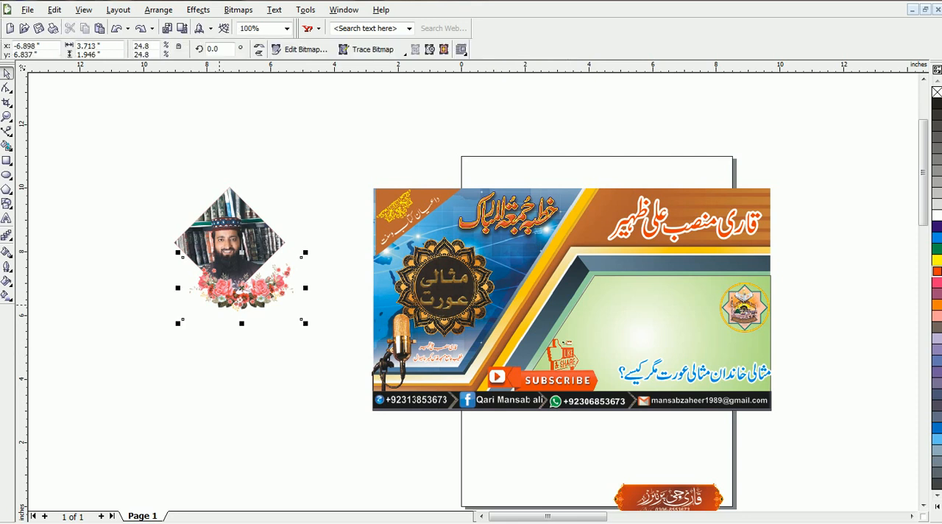
{"action": "left_click", "coordinate": [183, 256], "text": "shift"}
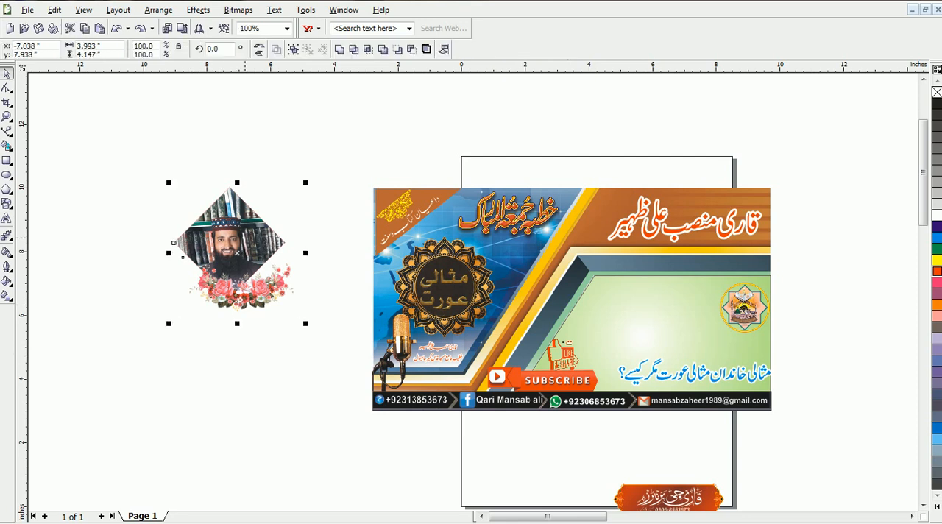
{"action": "left_click_drag", "start_coordinate": [183, 256], "coordinate": [170, 257]}
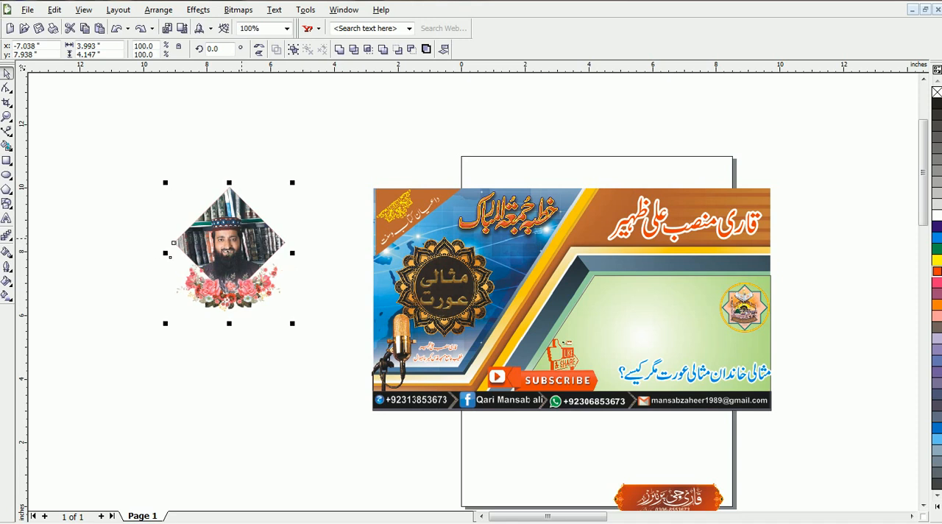
{"action": "left_click", "coordinate": [141, 377]}
Step: Nudge the flower picture up about 0.4 inches so that it overlaps the lower corner of the diamond-shaped portrait
{"action": "left_click", "coordinate": [169, 256]}
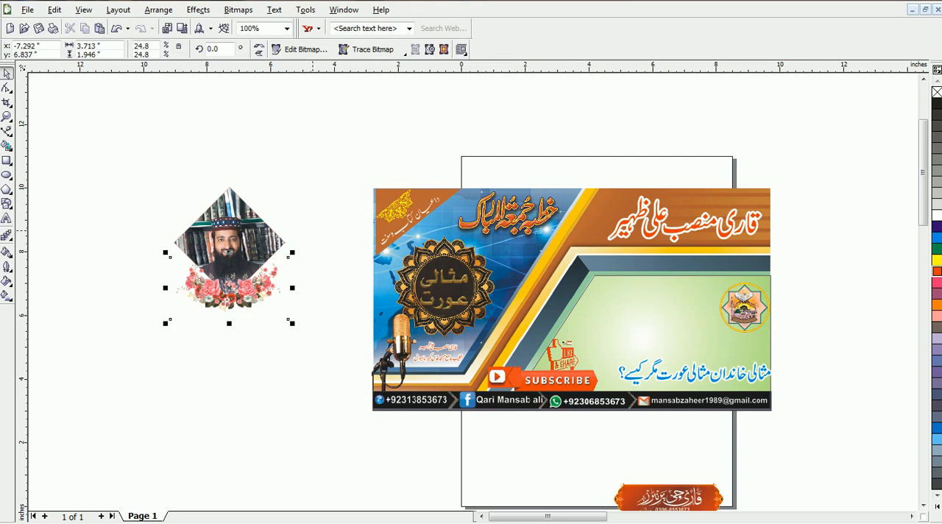
{"action": "key", "text": "Up"}
{"action": "key", "text": "Up"}
{"action": "key", "text": "Up"}
{"action": "key", "text": "Up"}
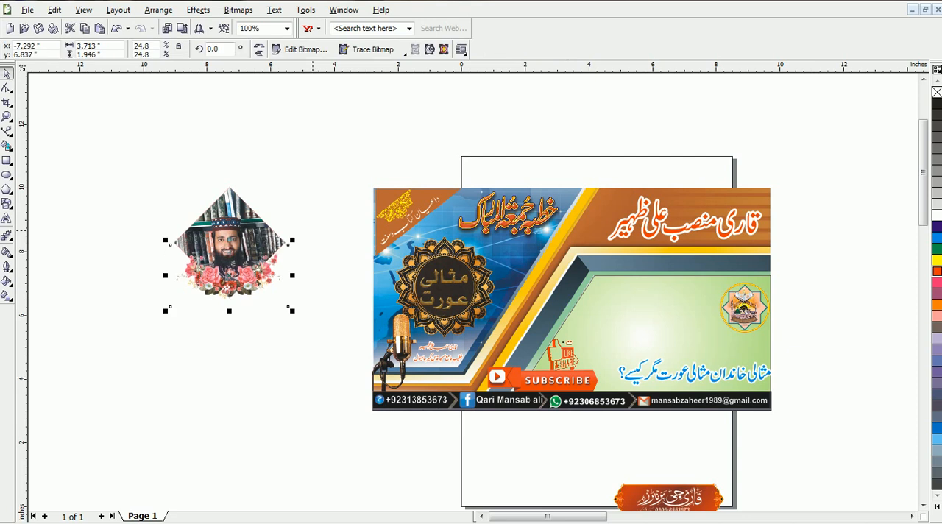
{"action": "key", "text": "Escape"}
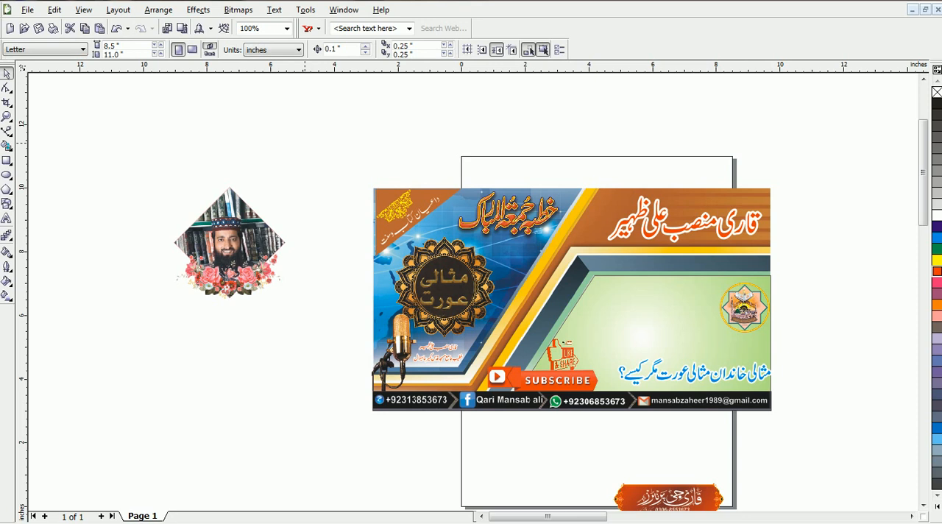
Step: Scale the portrait and flowers together to about 2.58 by 2.61 inches and place them over the upper part of the banner's green panel
{"action": "left_click", "coordinate": [171, 243]}
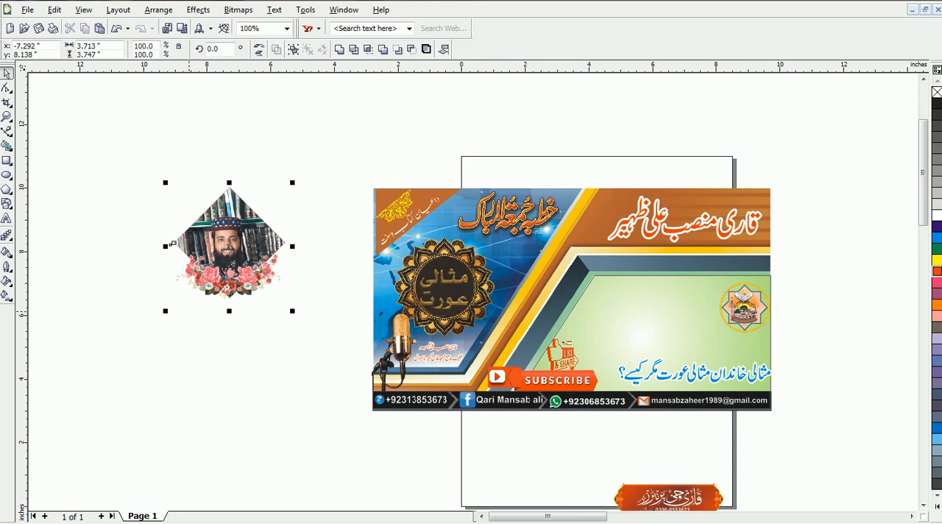
{"action": "left_click_drag", "start_coordinate": [292, 183], "coordinate": [256, 219]}
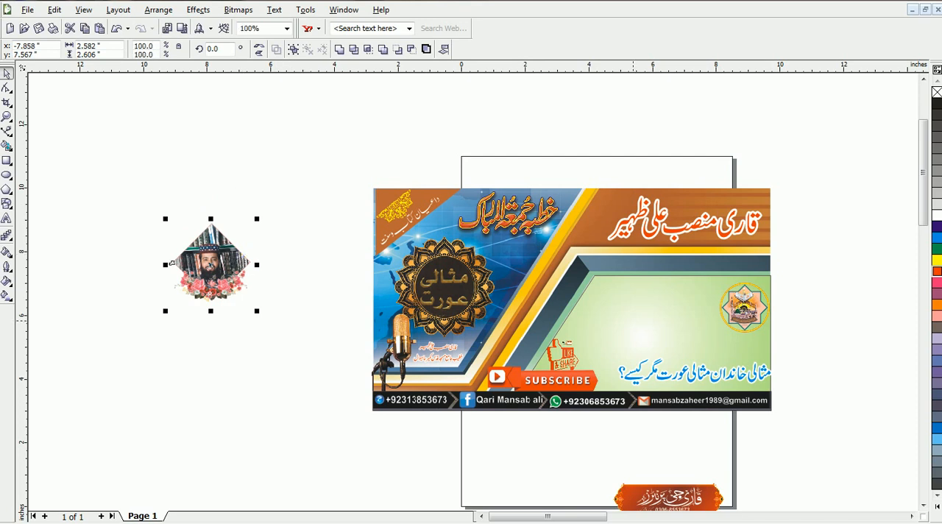
{"action": "left_click_drag", "start_coordinate": [210, 264], "coordinate": [649, 321]}
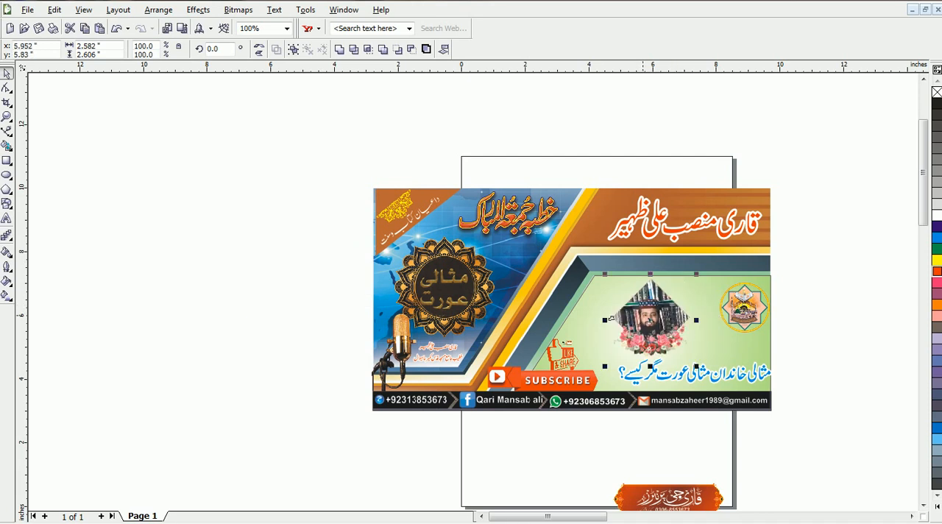
{"action": "left_click_drag", "start_coordinate": [611, 318], "coordinate": [632, 276]}
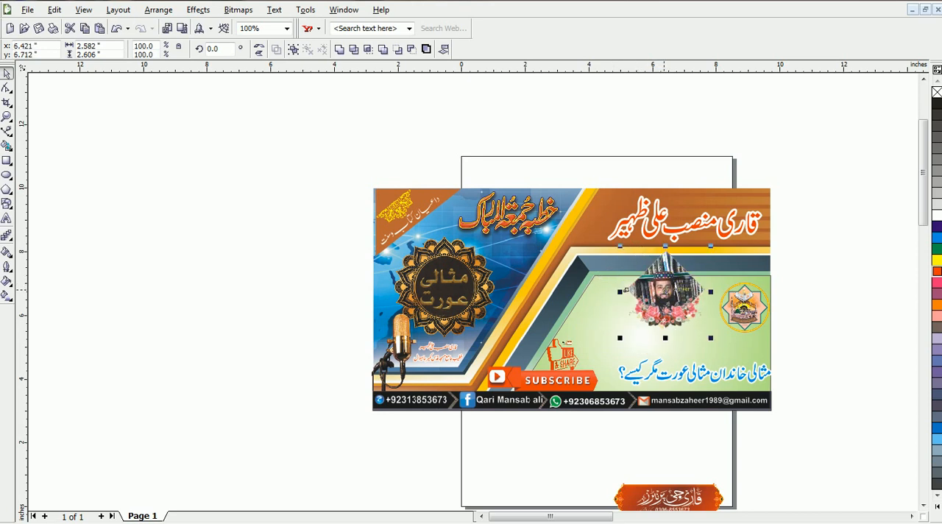
Step: Group the portrait with its flowers and move the group off the banner to about X -8.84, Y 4.93 inches
{"action": "key", "text": "ctrl+g"}
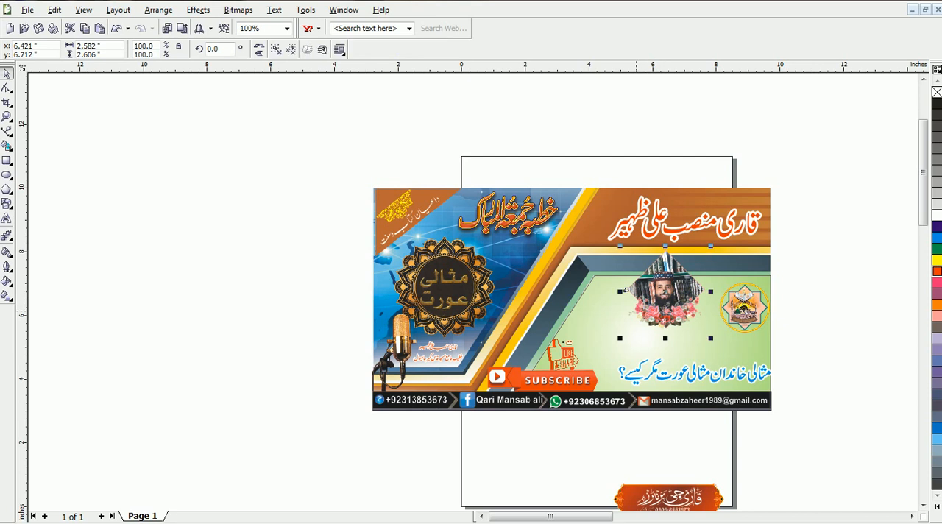
{"action": "left_click", "coordinate": [626, 291], "text": "shift"}
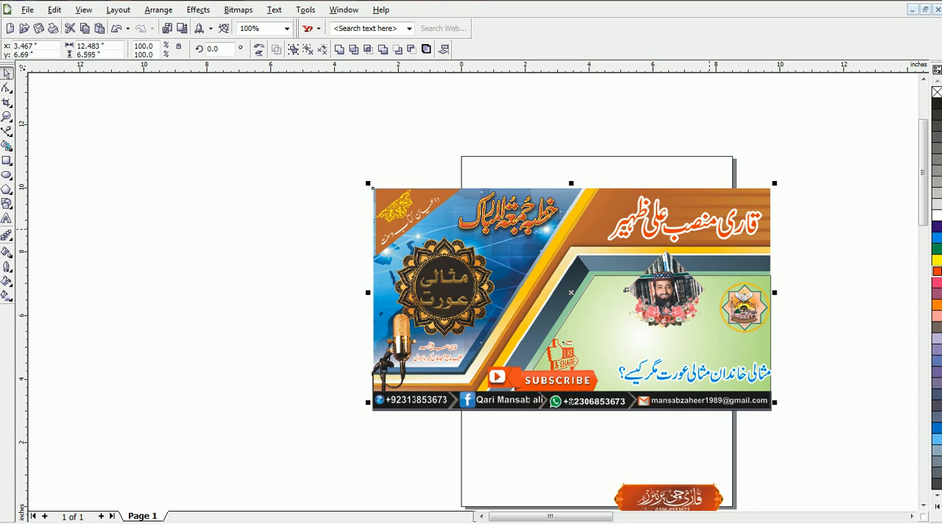
{"action": "key", "text": "Escape"}
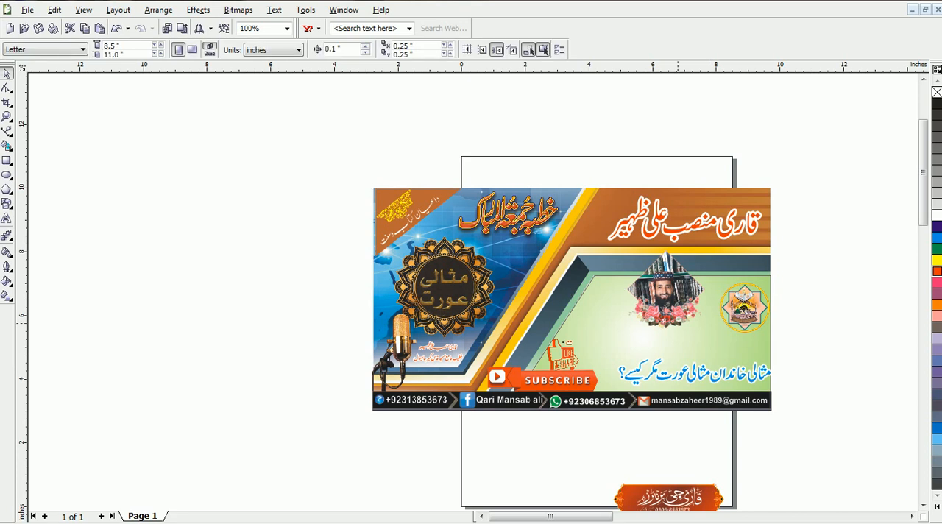
{"action": "left_click", "coordinate": [625, 291]}
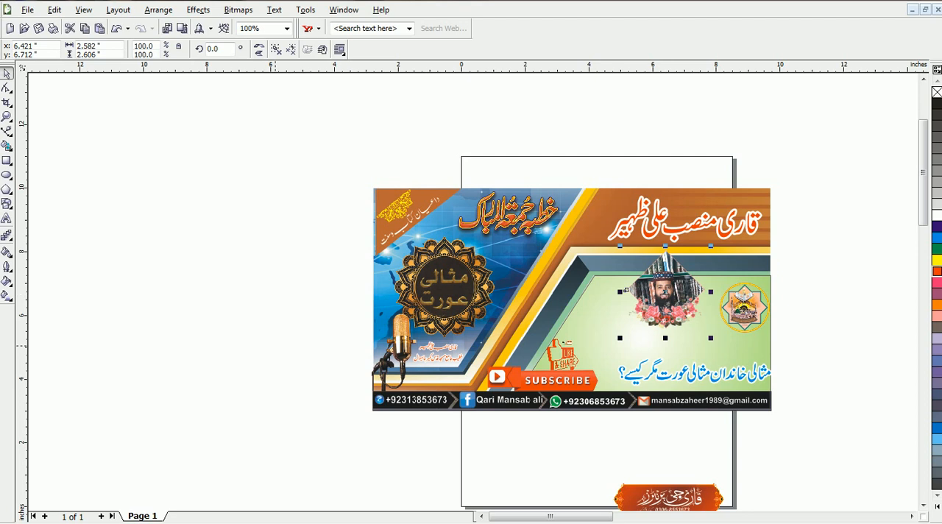
{"action": "left_click_drag", "start_coordinate": [670, 292], "coordinate": [185, 349]}
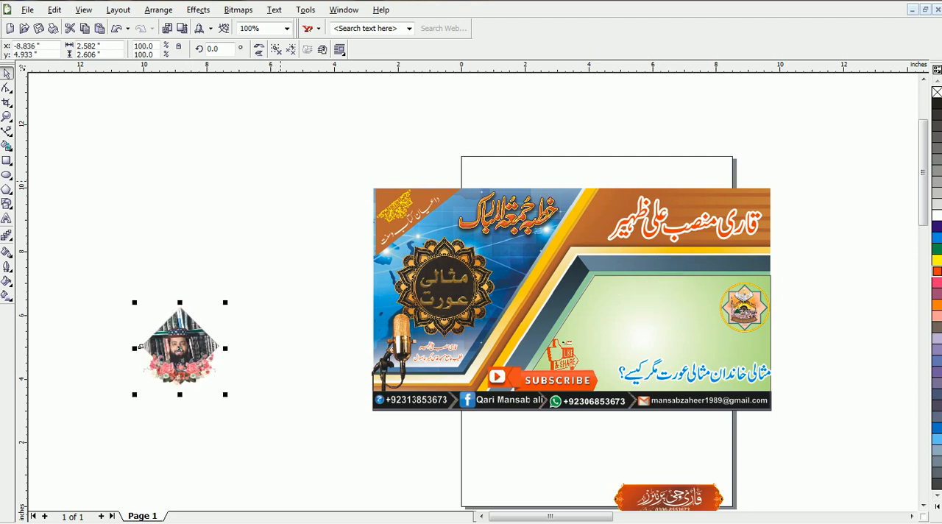
{"action": "left_click", "coordinate": [509, 401]}
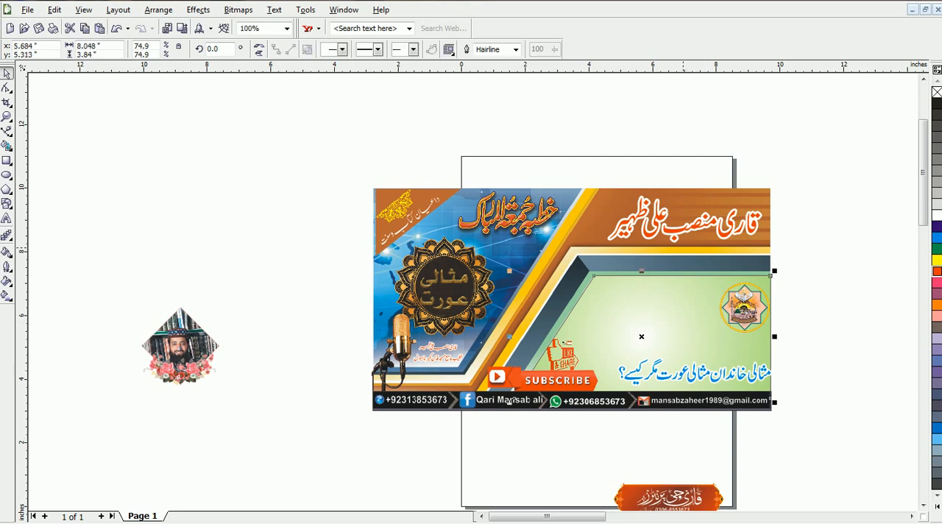
{"action": "left_click", "coordinate": [510, 401]}
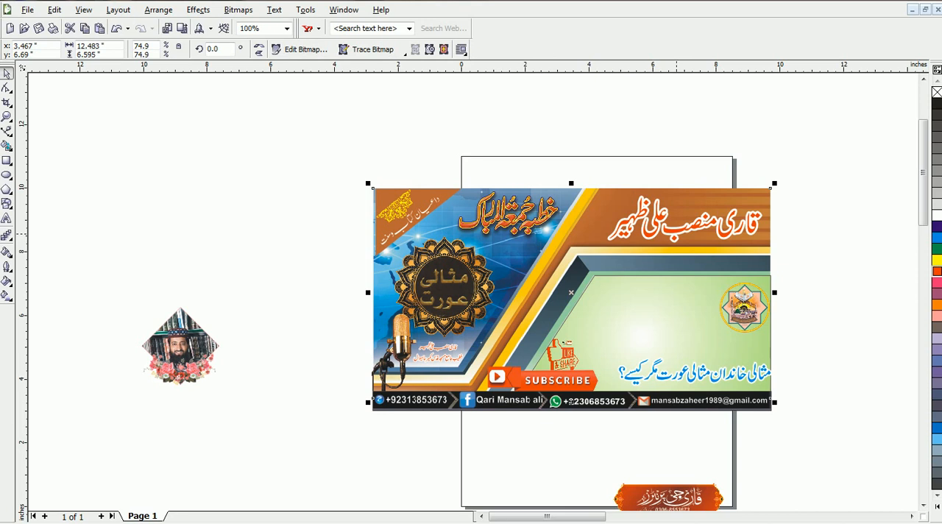
{"action": "left_click", "coordinate": [449, 324]}
{"action": "left_click", "coordinate": [310, 452]}
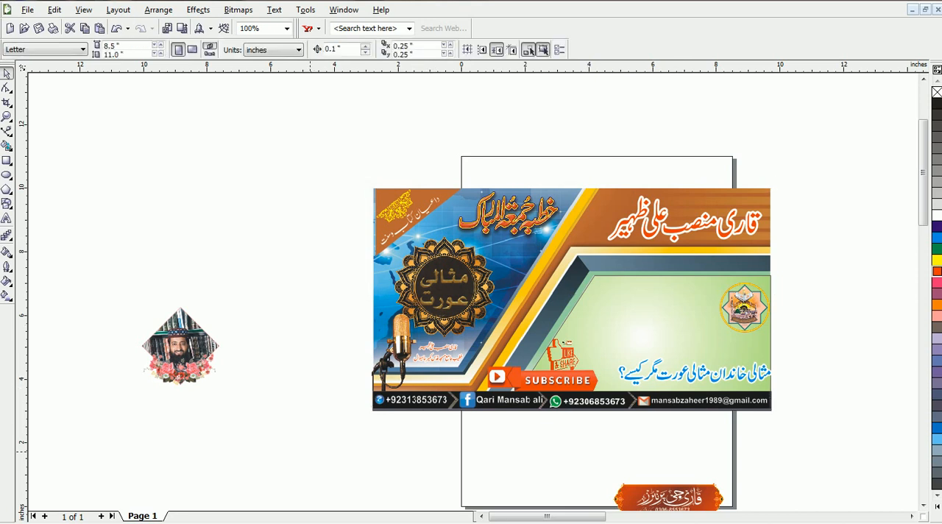
Step: Set up a JPEG export of only the selected banner to the Desktop, reusing the existing file name مثالی عورت
{"action": "left_click", "coordinate": [571, 299]}
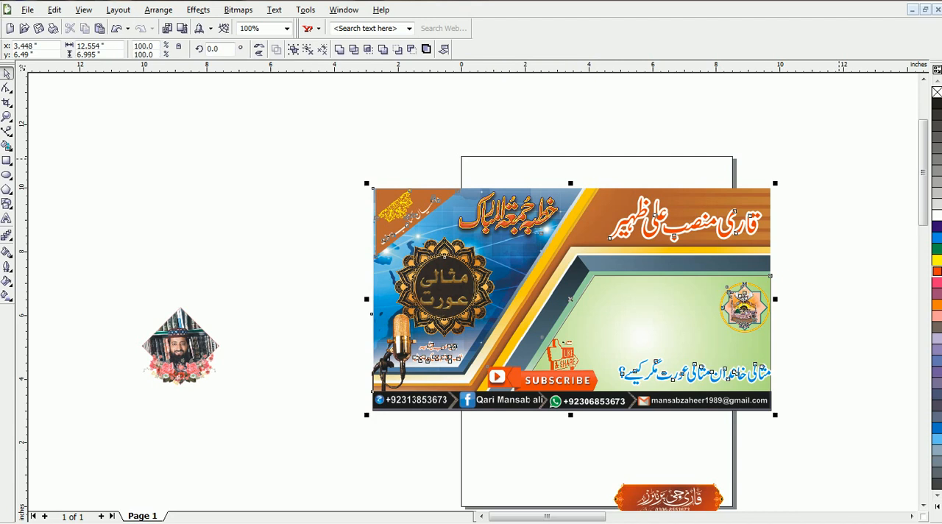
{"action": "left_click", "coordinate": [27, 10]}
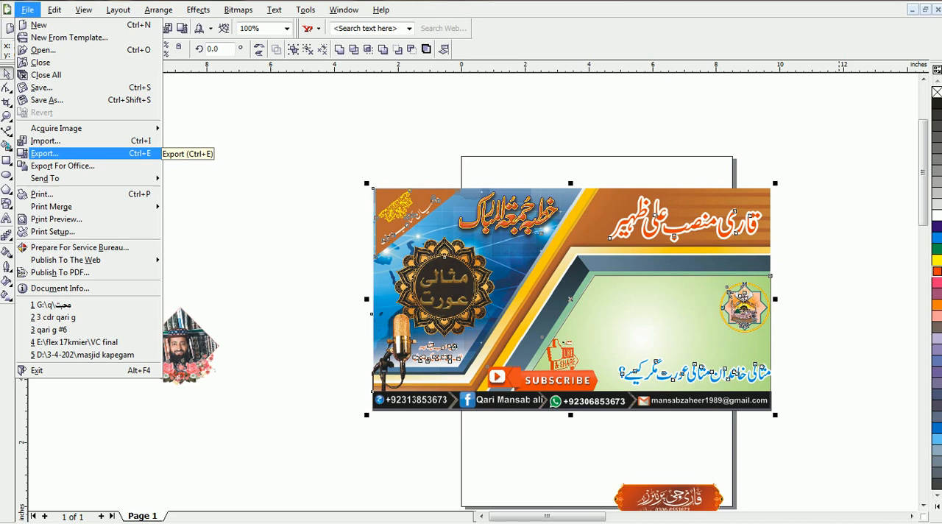
{"action": "left_click", "coordinate": [46, 153]}
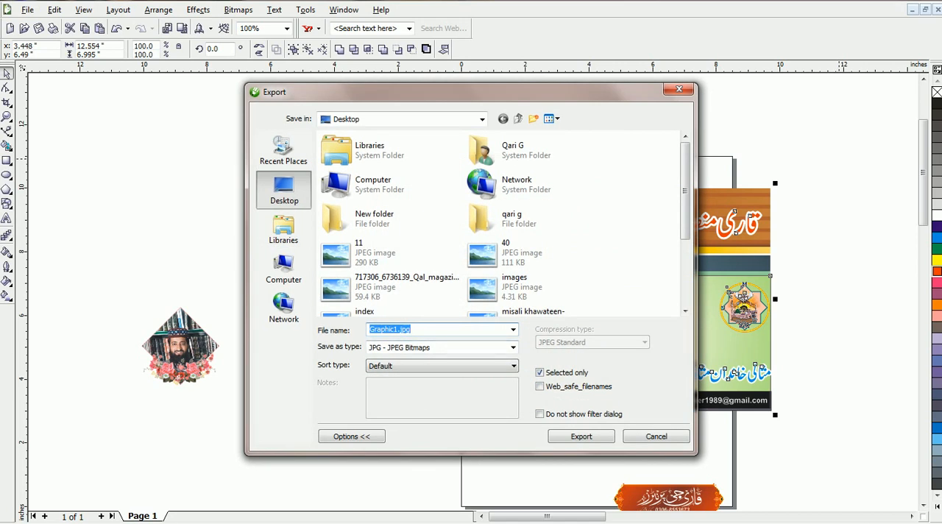
{"action": "key", "text": "BackSpace"}
{"action": "scroll", "coordinate": [390, 235], "scroll_direction": "down", "scroll_amount": 3}
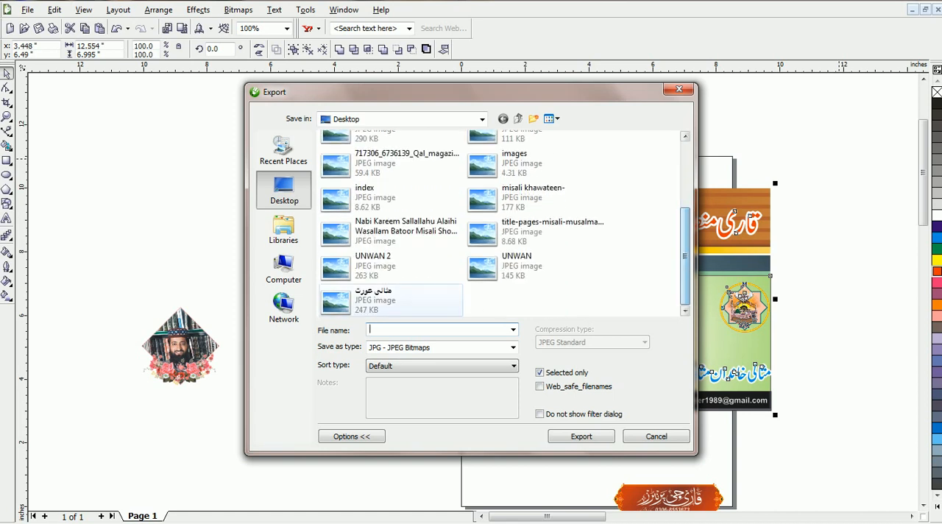
{"action": "left_click", "coordinate": [390, 300]}
{"action": "left_click", "coordinate": [371, 330]}
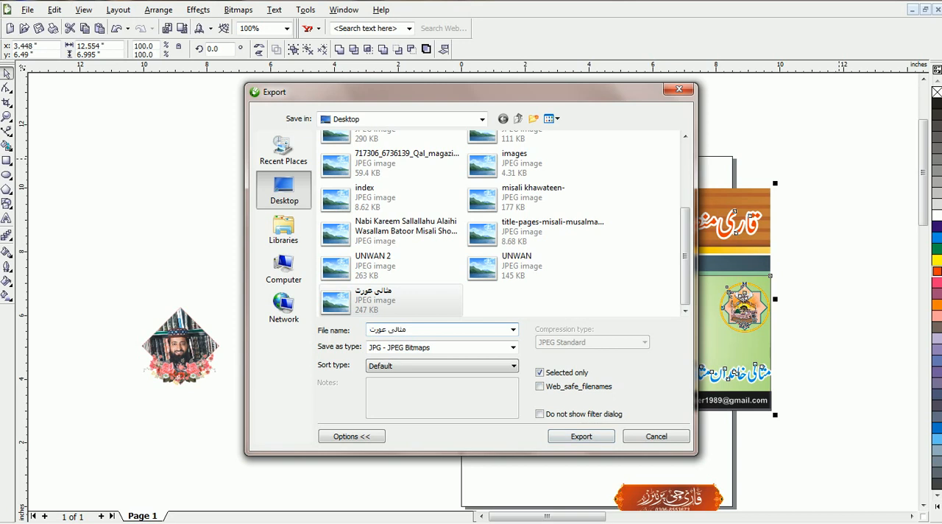
Step: Export the banner over the existing JPEG at 200 dpi in 24-bit RGB, with compression and smoothing at 10
{"action": "left_click", "coordinate": [581, 437]}
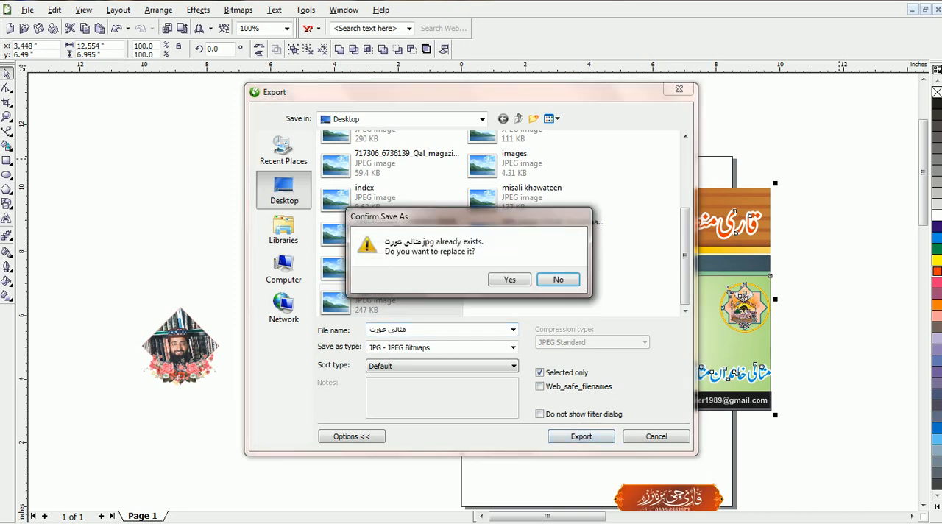
{"action": "left_click", "coordinate": [564, 275]}
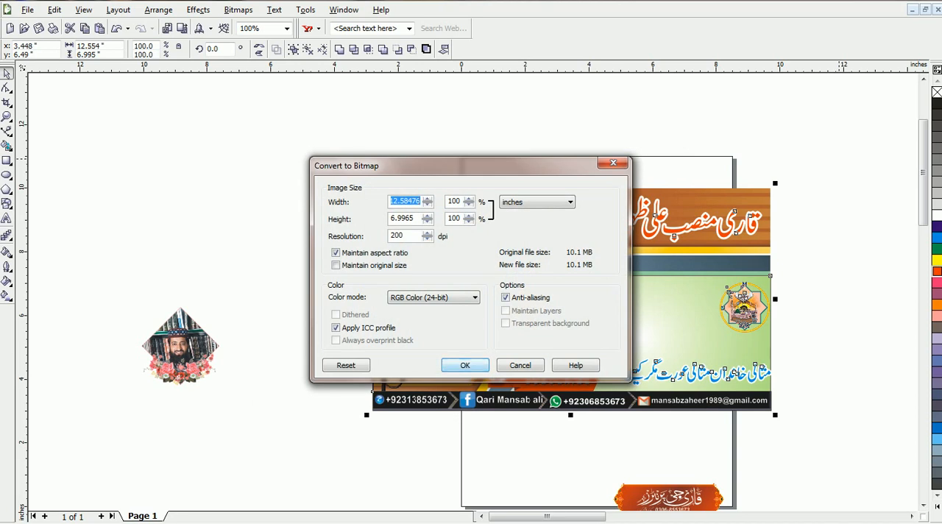
{"action": "key", "text": "Return"}
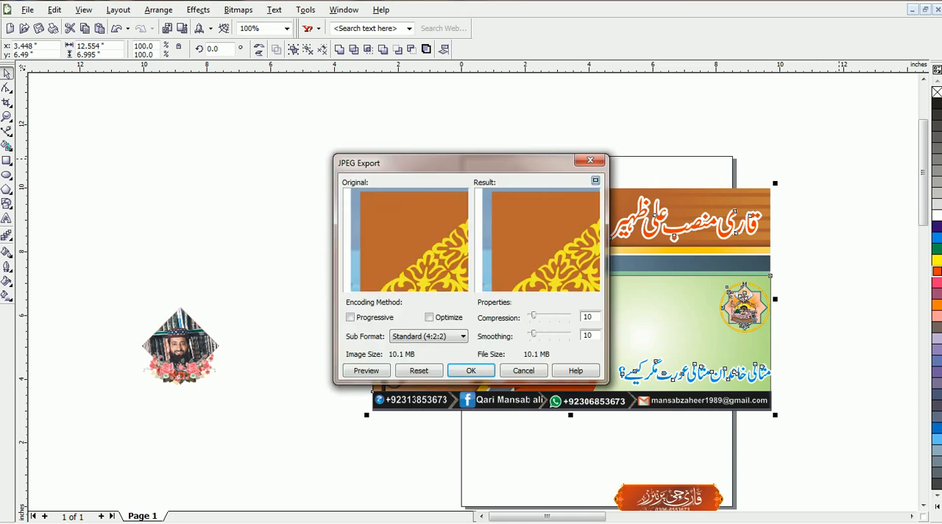
{"action": "left_click", "coordinate": [471, 371]}
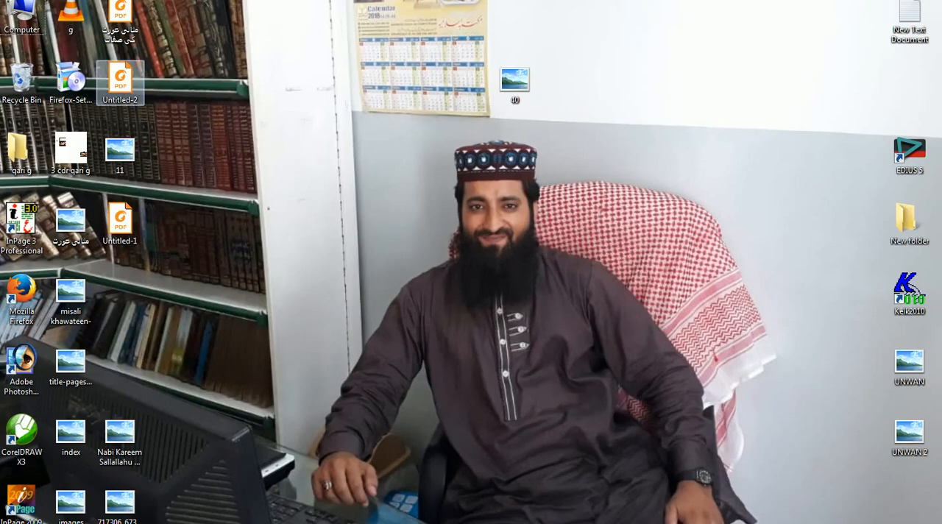
Step: Refresh the desktop, preview the exported مثالی عورت JPEG in the image viewer, and close the preview
{"action": "right_click", "coordinate": [183, 133]}
{"action": "mouse_move", "coordinate": [235, 156]}
{"action": "left_click", "coordinate": [221, 170]}
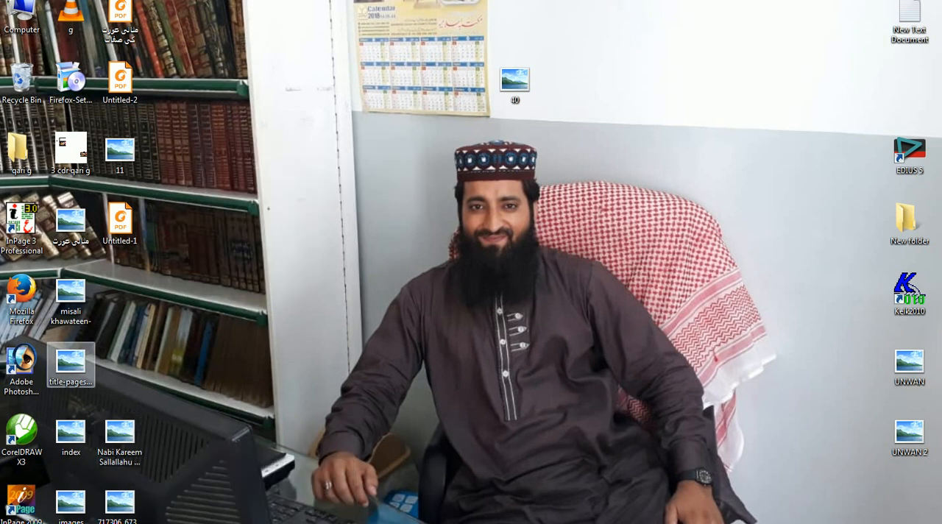
{"action": "right_click", "coordinate": [76, 214]}
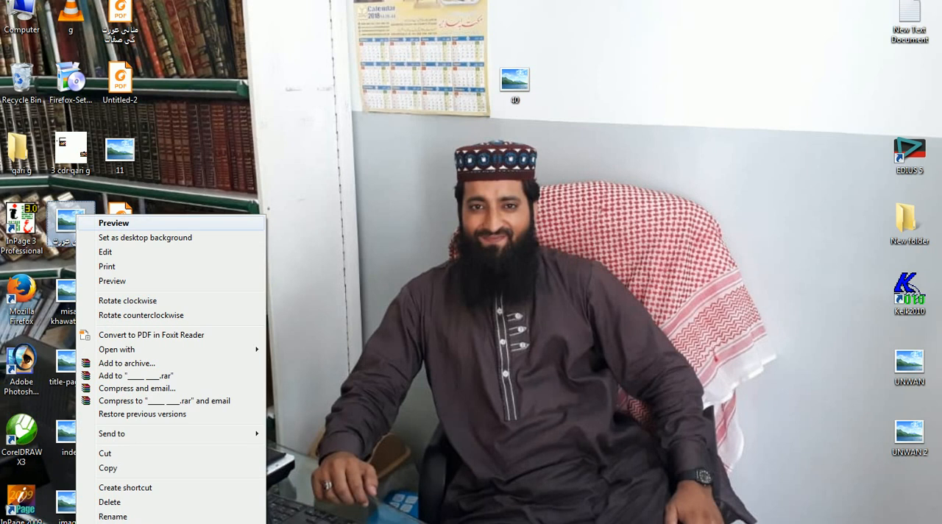
{"action": "left_click", "coordinate": [114, 223]}
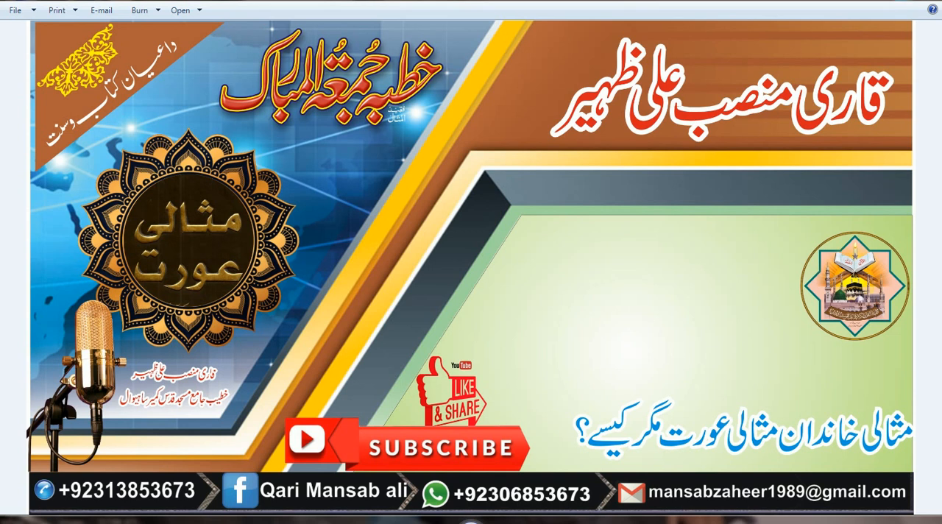
{"action": "left_click", "coordinate": [884, 0]}
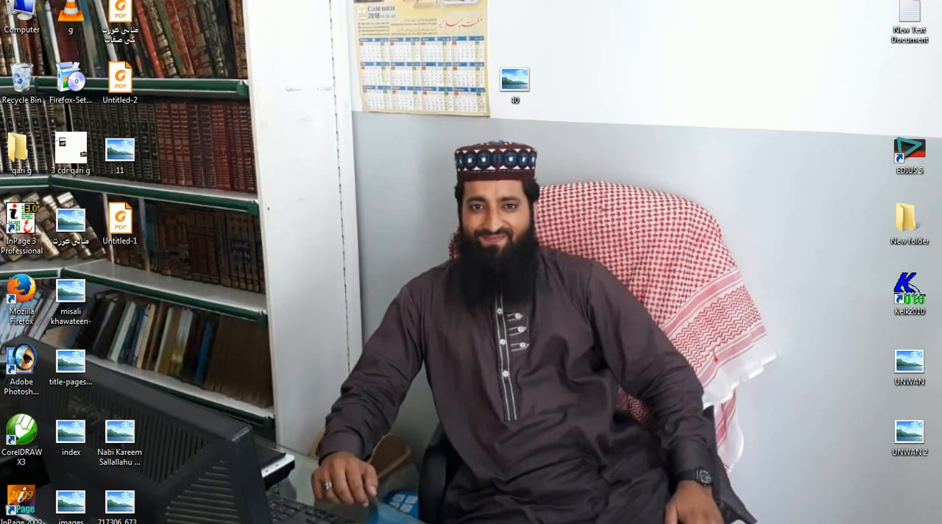
Step: Switch to Windows Media Player and play the video g again
{"action": "left_click", "coordinate": [313, 523]}
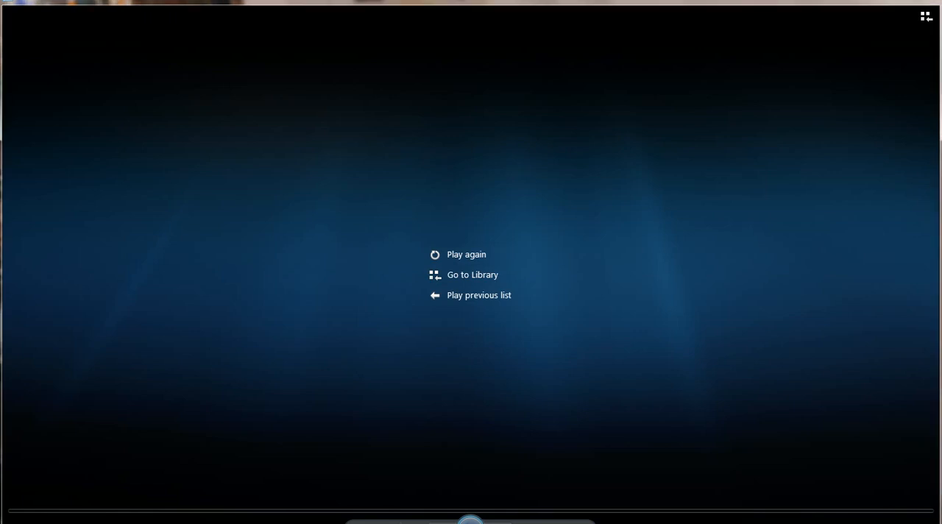
{"action": "key", "text": "space"}
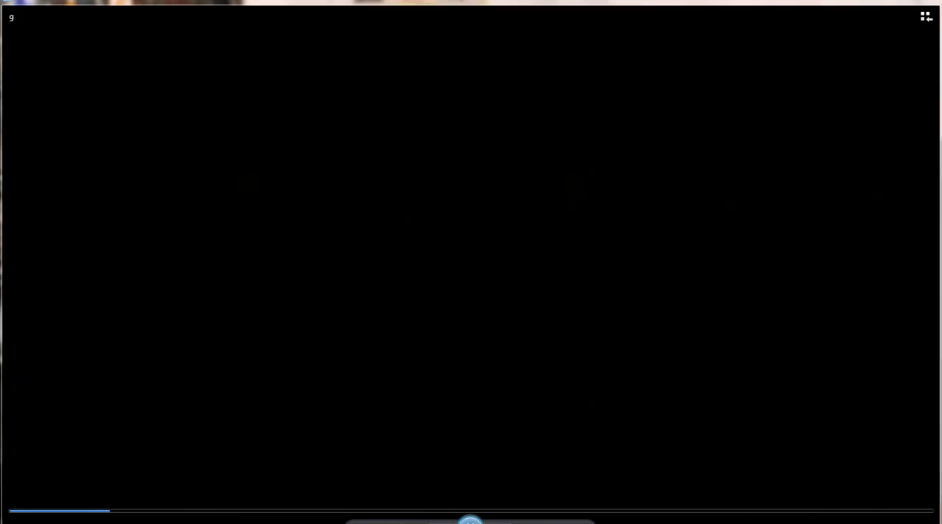